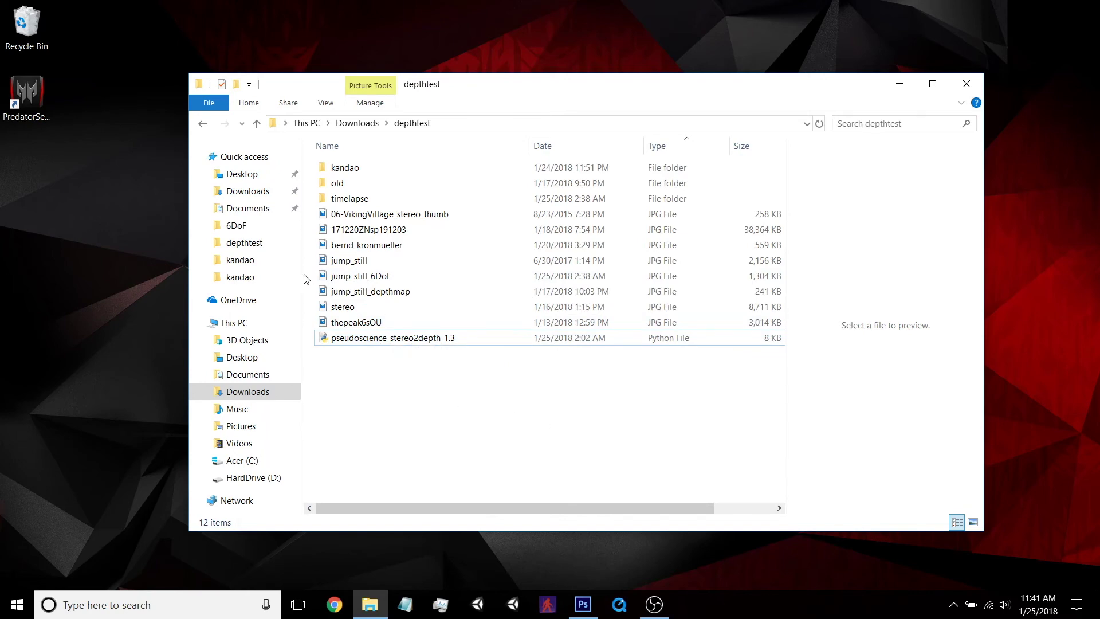
Step: Convert stereo.jpg at resolution 8, save its depth map and preview stereo_depthmap in depthtest
left_click_drag(342, 306, 364, 338)
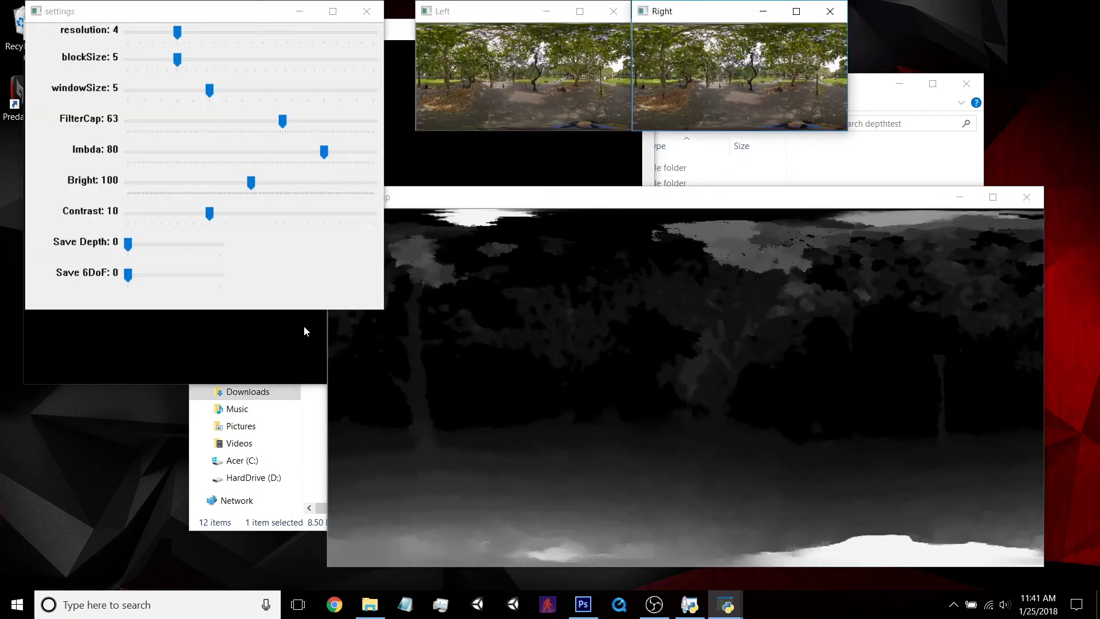
left_click_drag(177, 32, 226, 32)
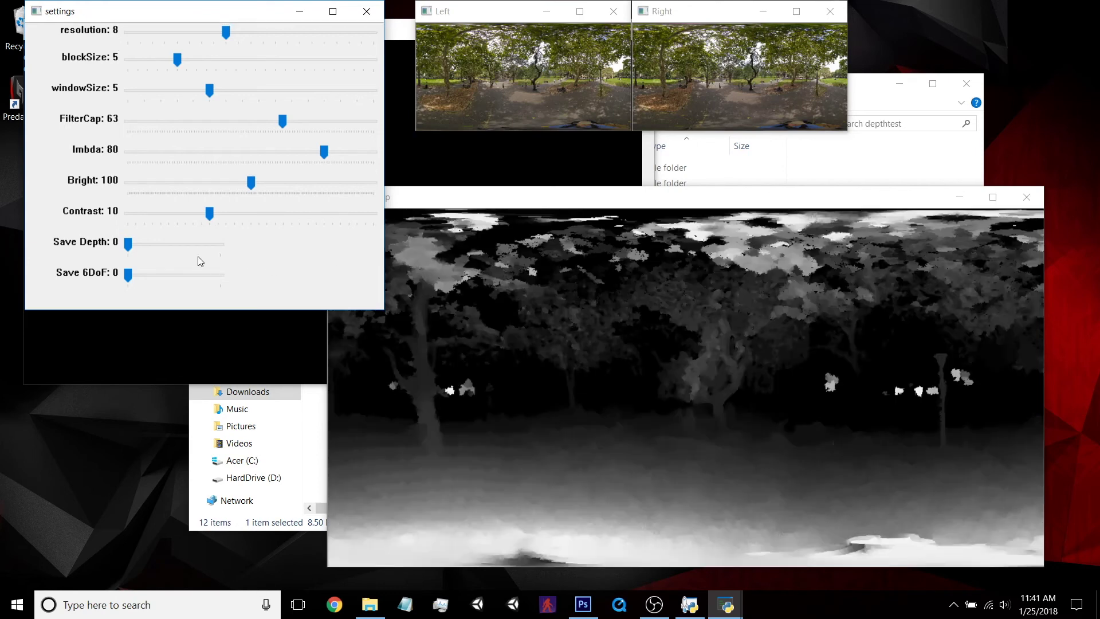
left_click(197, 241)
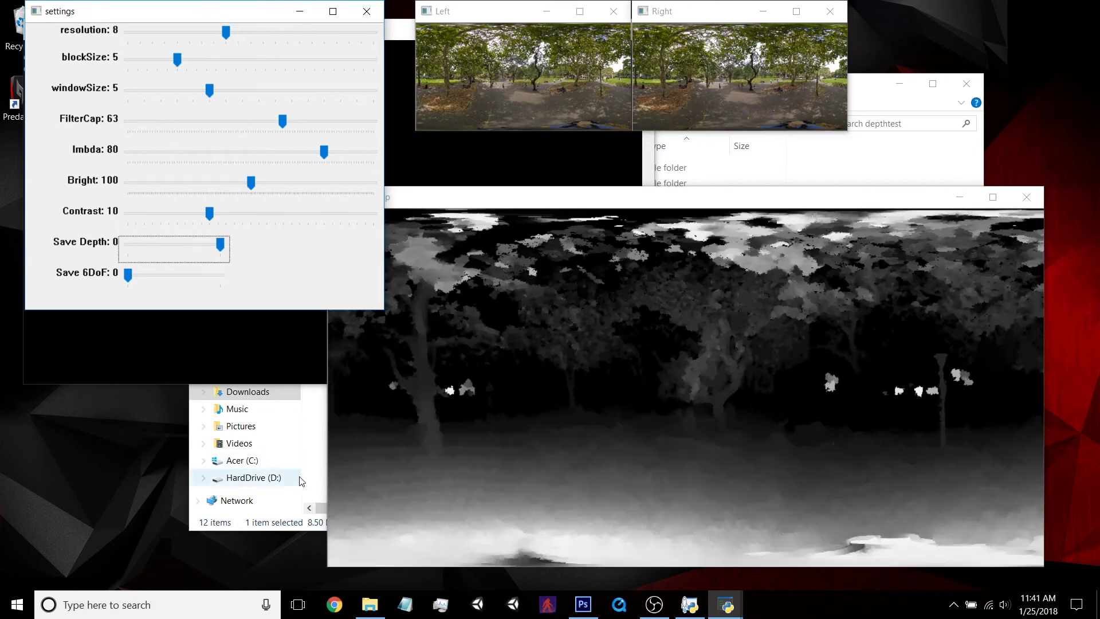
left_click(860, 85)
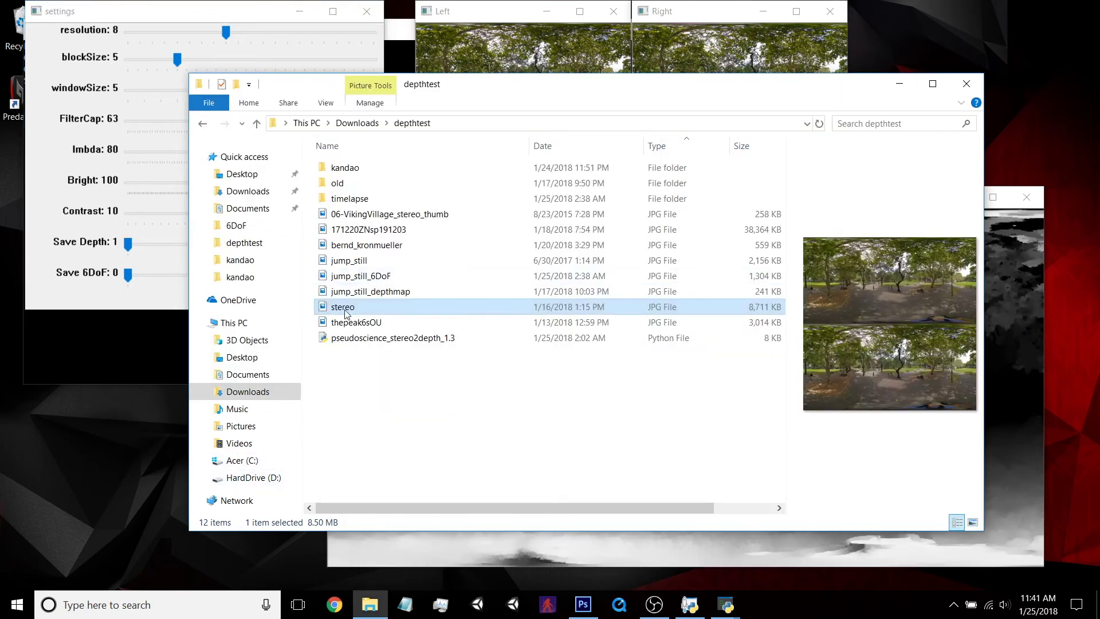
left_click(370, 322)
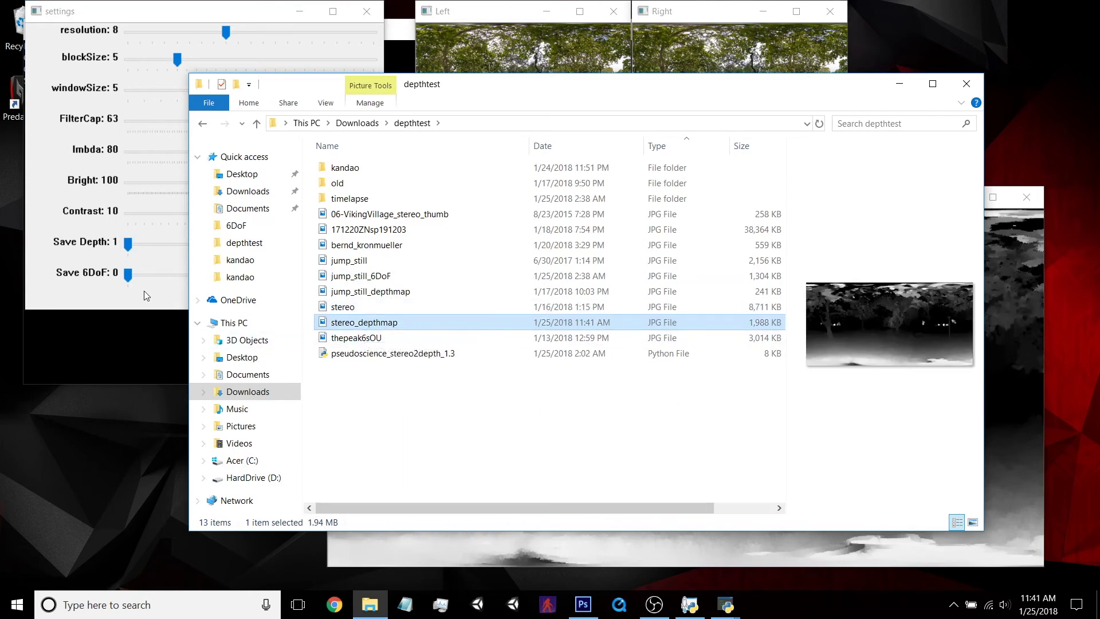
Step: Save the 6DoF image, then preview stereo_6DoF, stereo_depthmap and the original stereo image
left_click(169, 278)
left_click(194, 270)
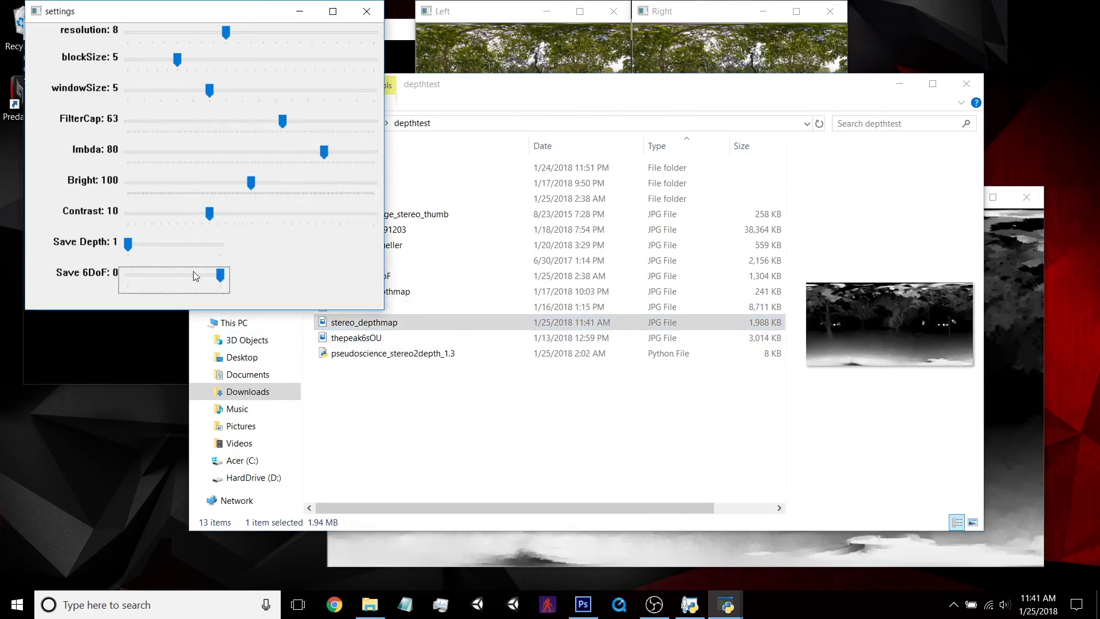
left_click(479, 441)
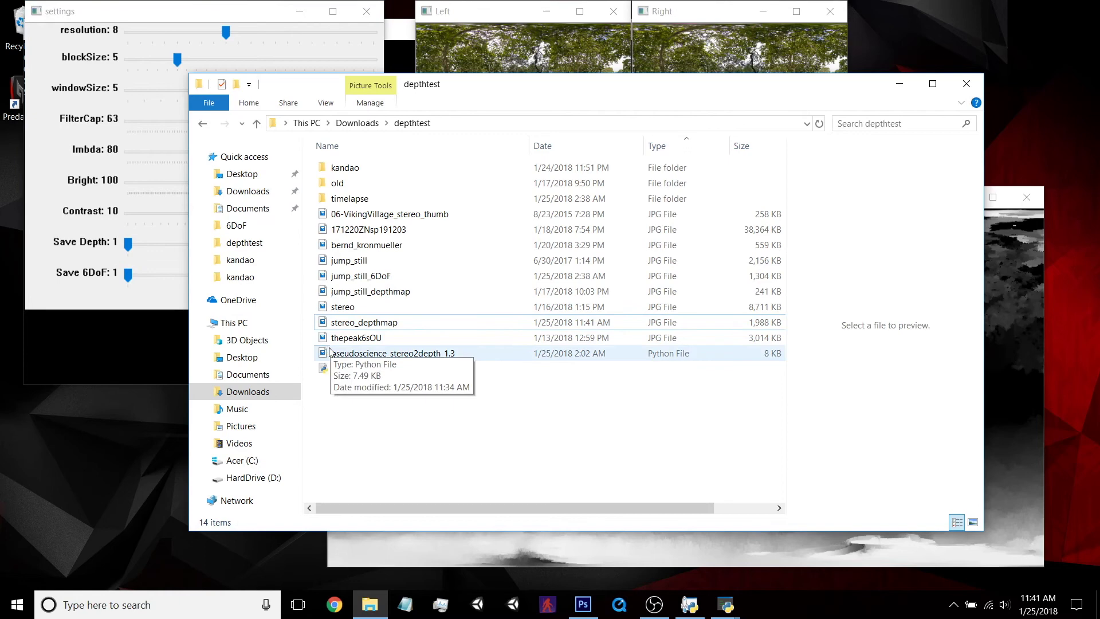
left_click(386, 324)
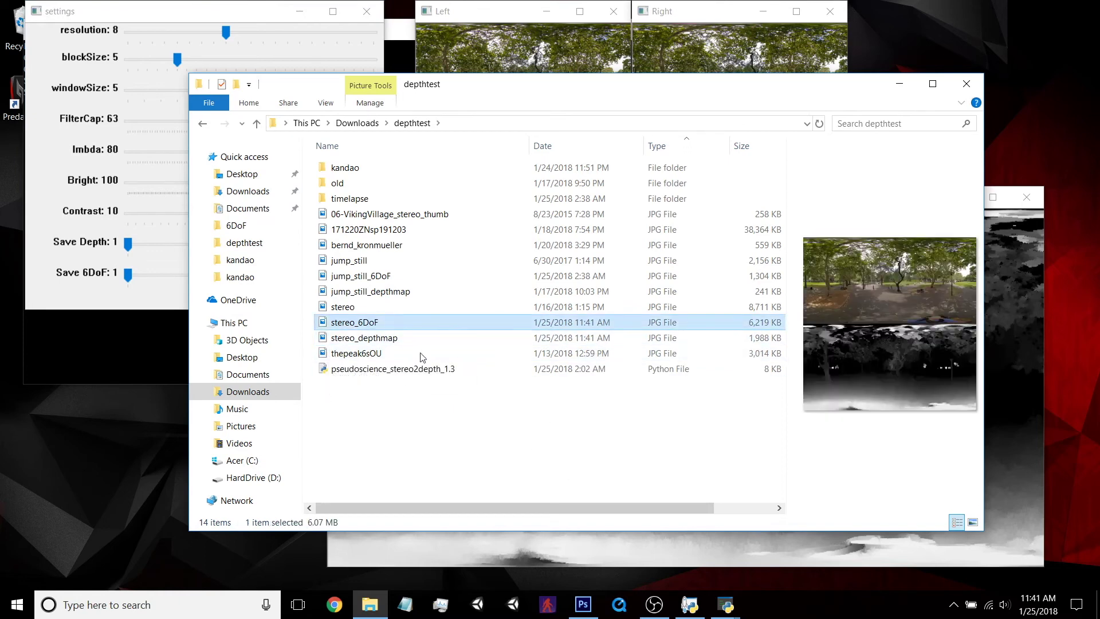
left_click(392, 341)
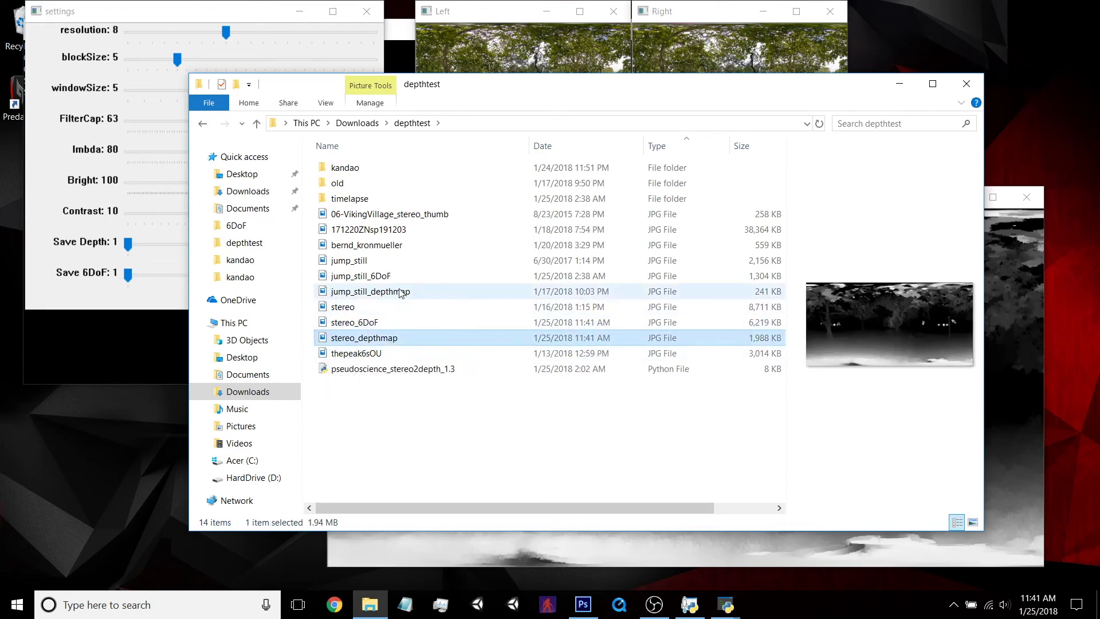
left_click(370, 307)
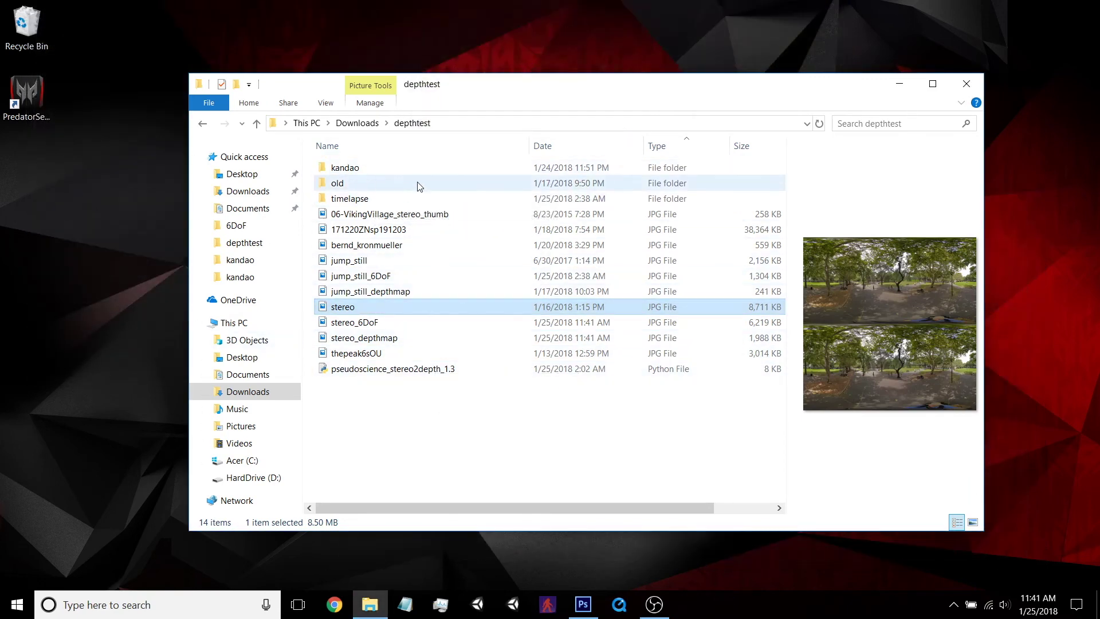
Step: Open the timelapse folder in a second File Explorer window positioned up and left
key("ctrl+n")
double_click(385, 235)
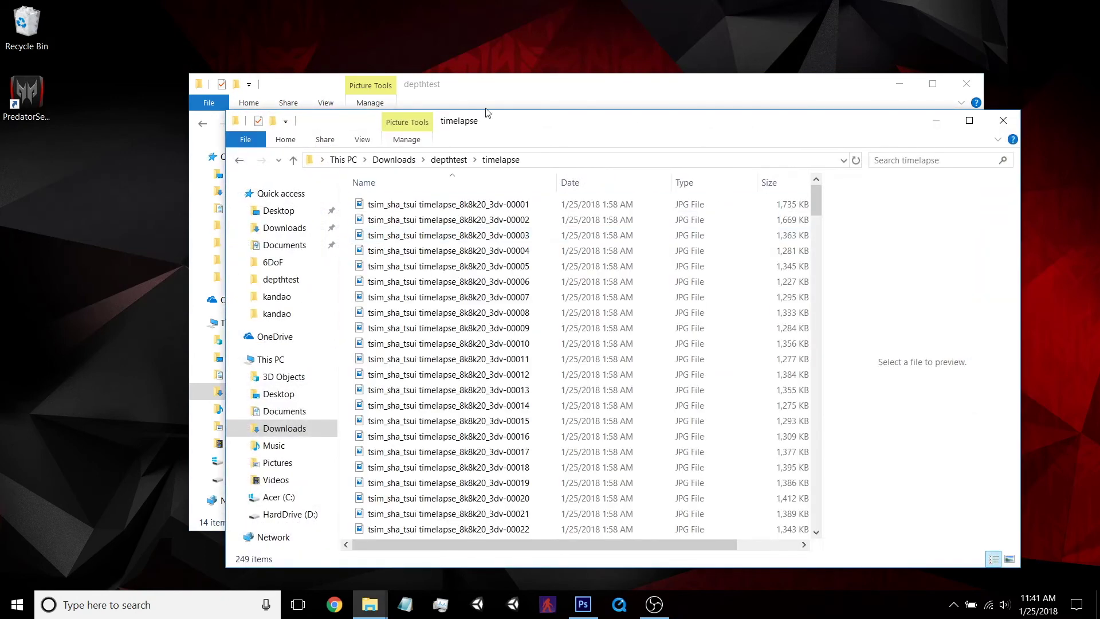
left_click_drag(522, 121, 393, 62)
Step: Preview the first few timelapse frames, then open the first frame in the viewer
left_click(321, 147)
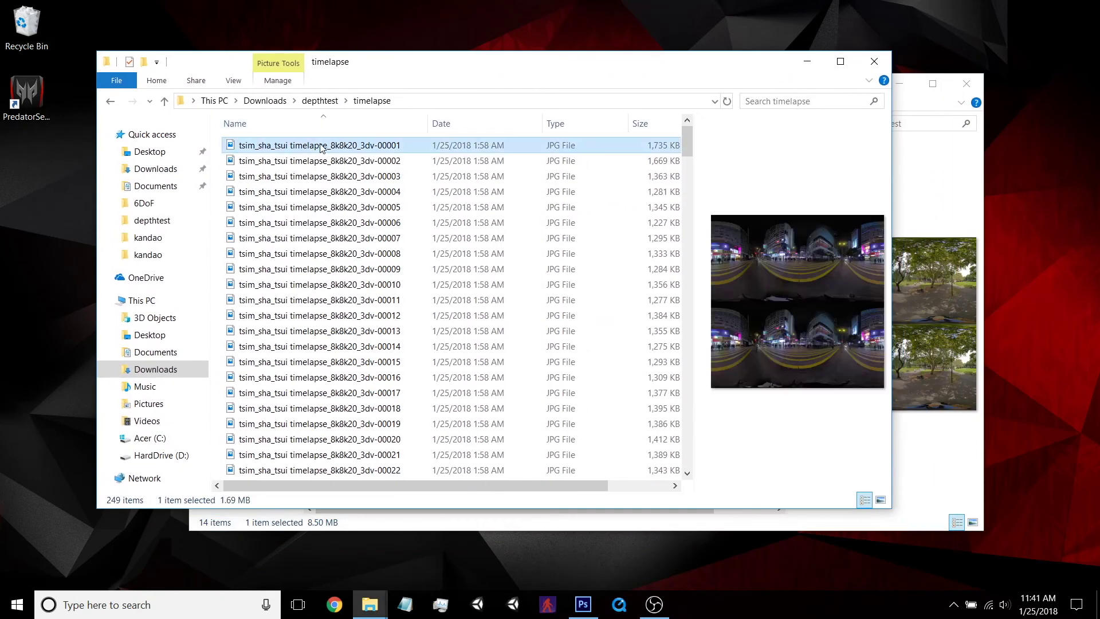
key("Down")
key("Down")
key("Down")
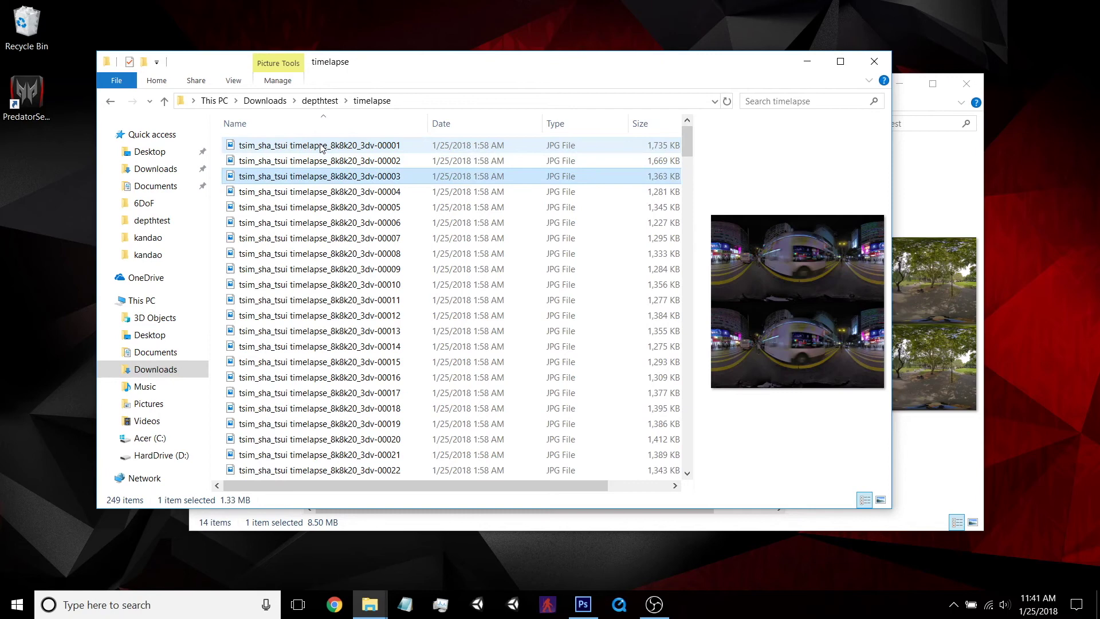
key("Down")
key("Down")
key("Down")
key("Down")
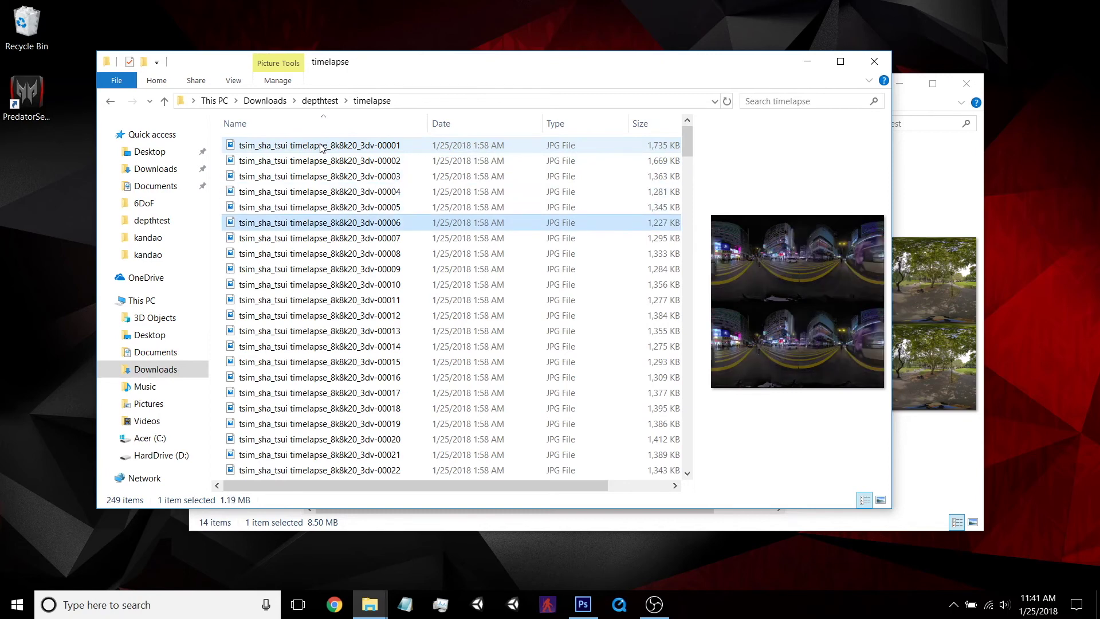
key("Down")
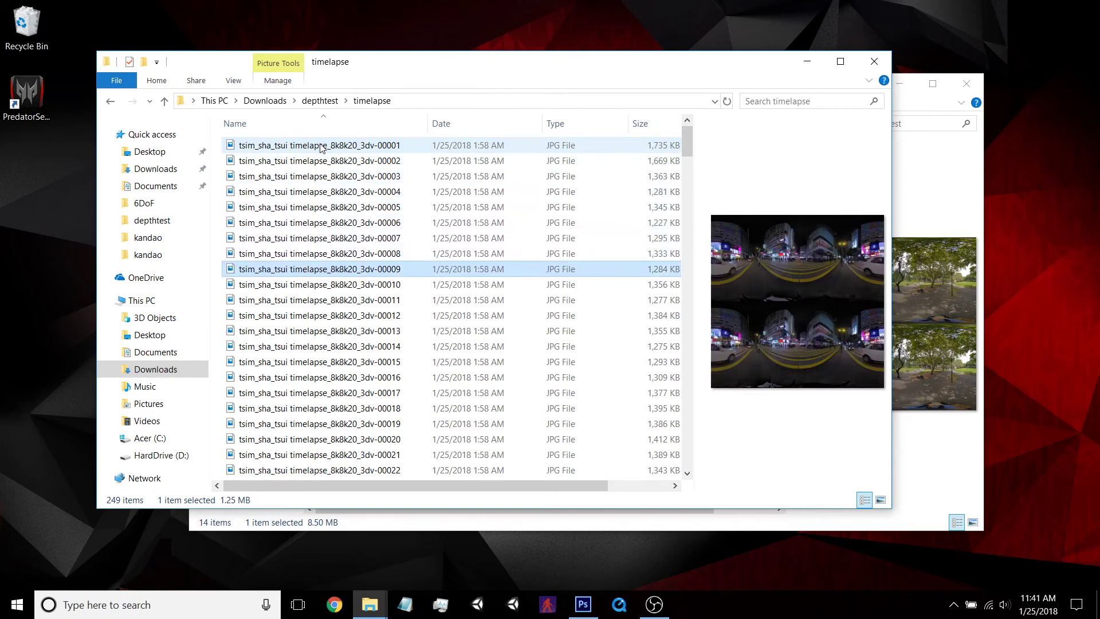
key("Down")
key("Down")
key("Home")
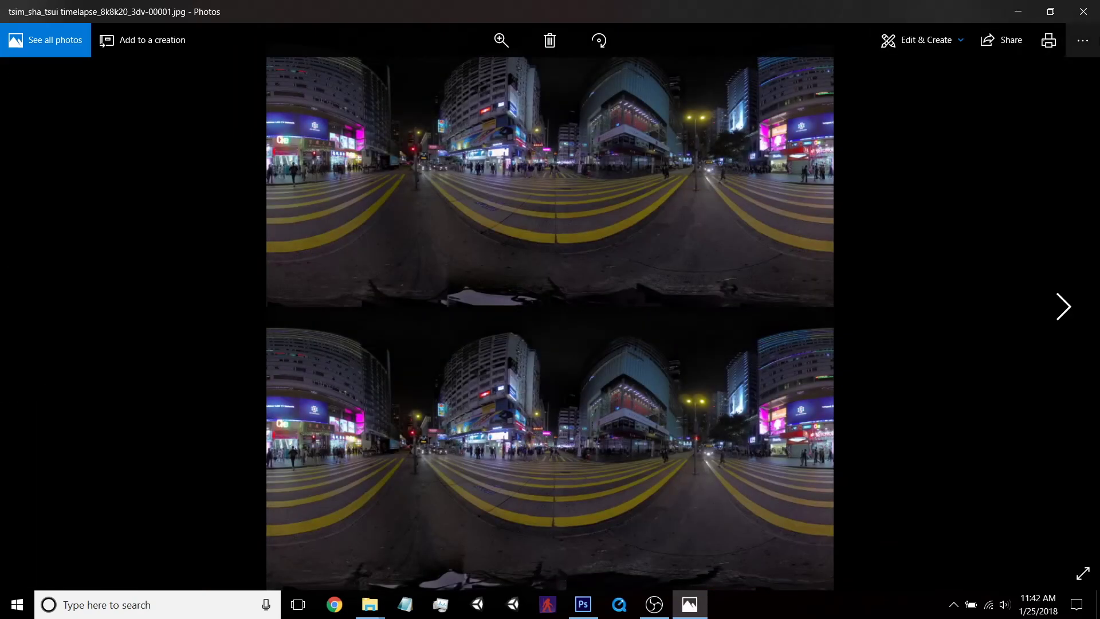
Step: Check File info showing the first timelapse frame is 7680 x 7680, then close Photos
left_click(1090, 39)
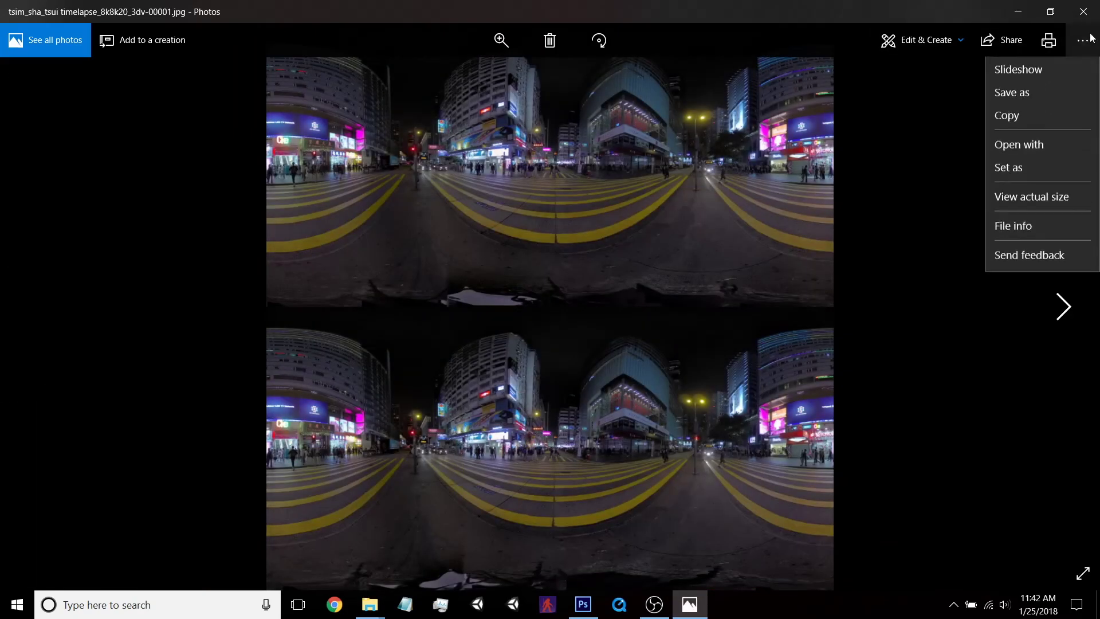
left_click(1046, 226)
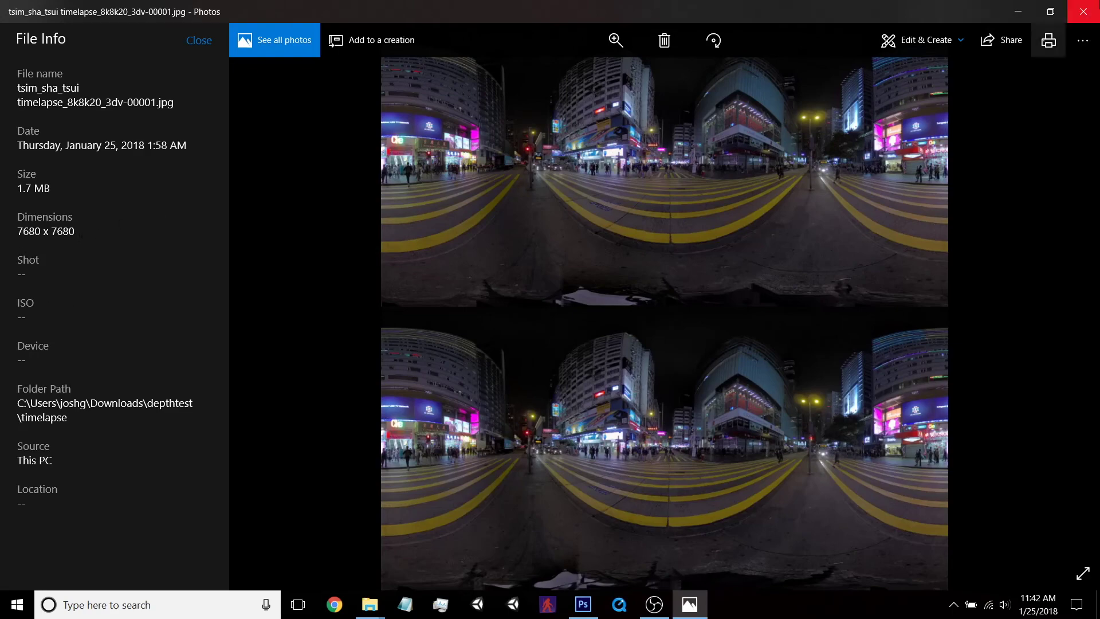
left_click(1083, 11)
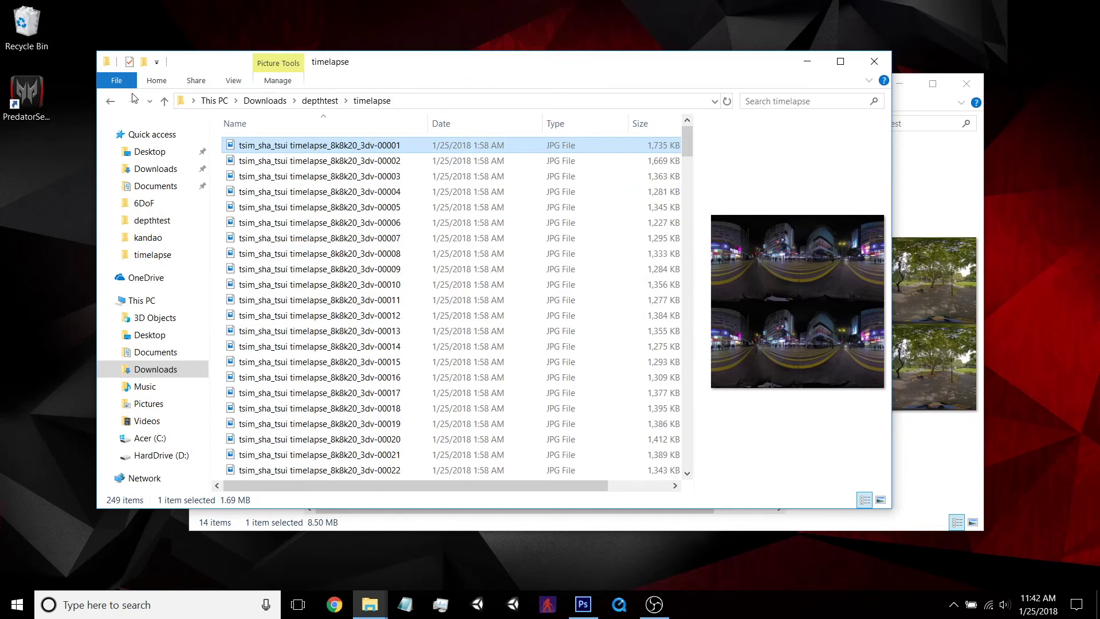
Step: Select all 249 timelapse frames and drop them onto pseudoscience_stereo2depth_1.3.py
scroll(411, 205, "down", 15)
scroll(412, 205, "down", 20)
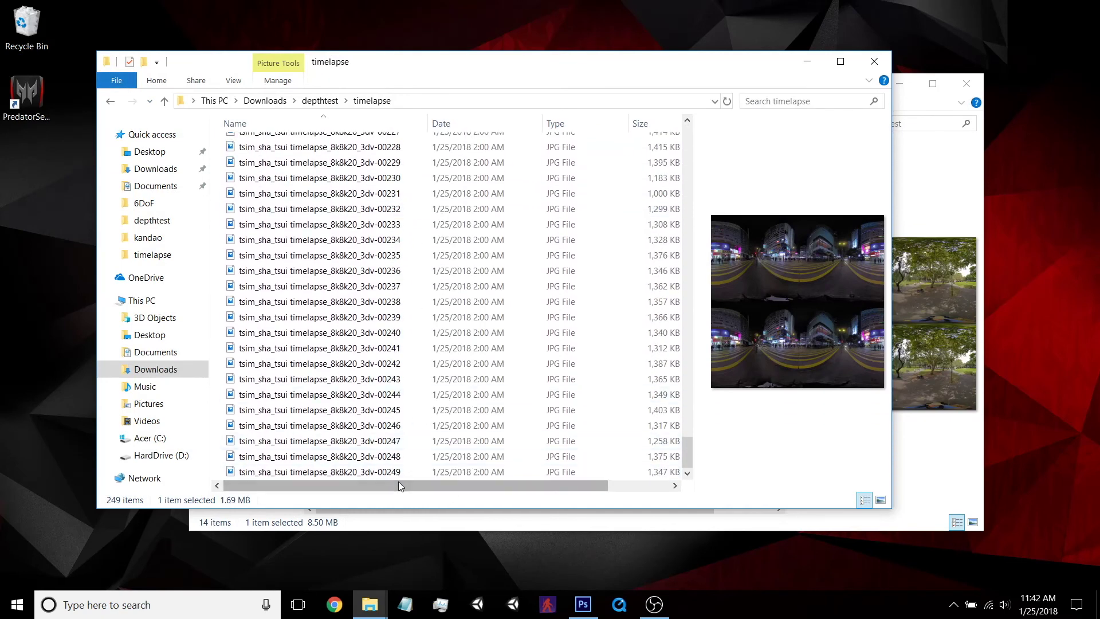
scroll(586, 387, "up", 20)
scroll(587, 389, "up", 12)
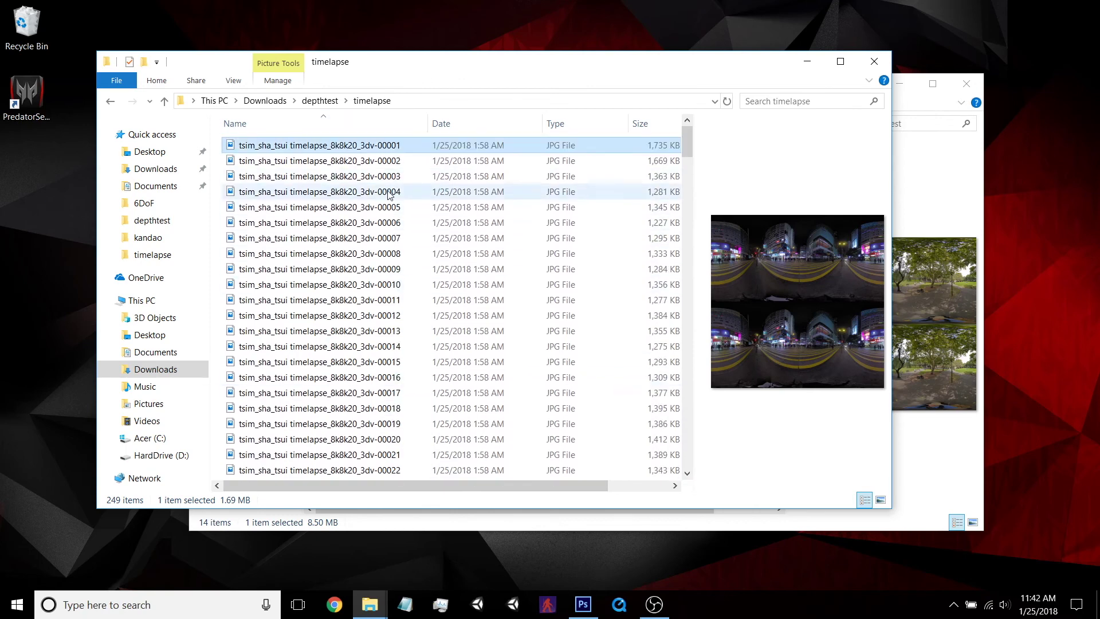
key("ctrl+a")
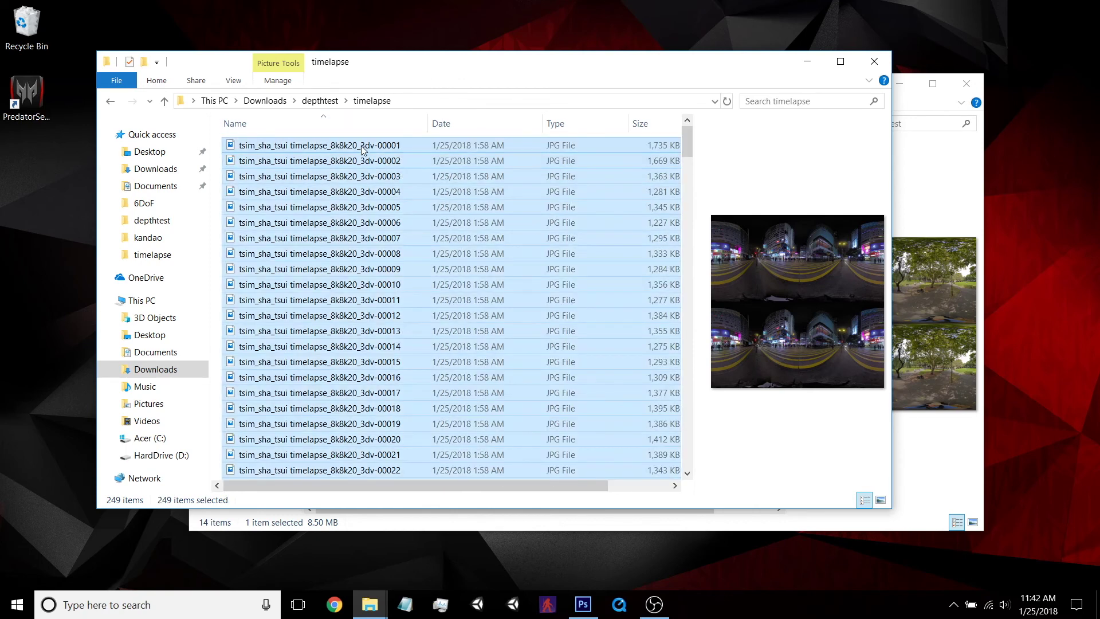
left_click_drag(361, 146, 403, 369)
key("alt+Tab")
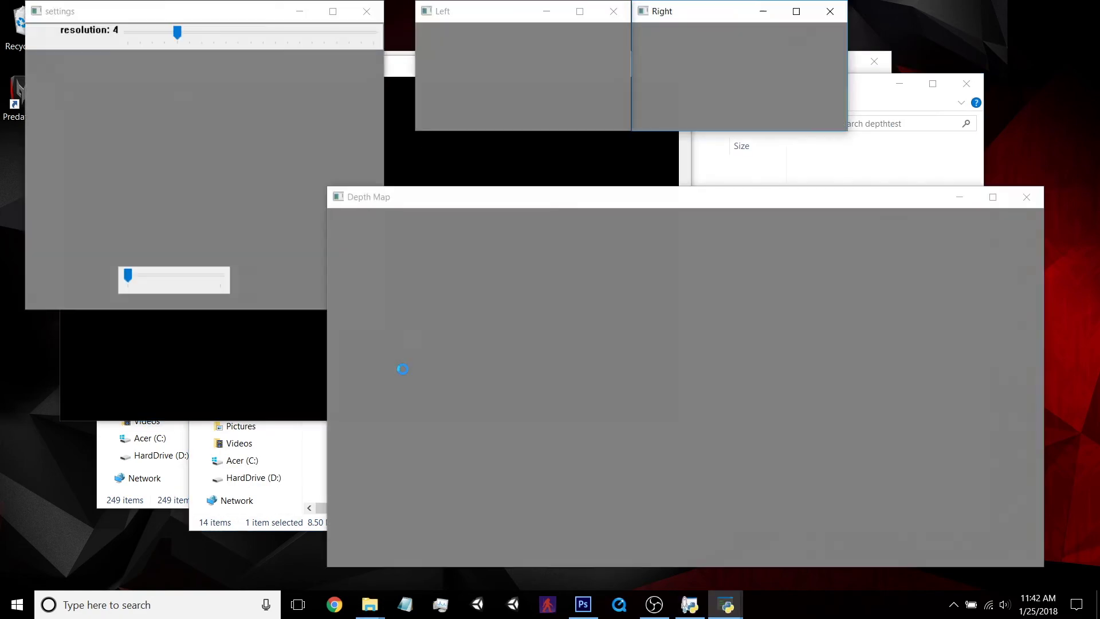
Step: Set the depth map resolution slider to 10 and blockSize to 0 for the first frame
left_click(280, 379)
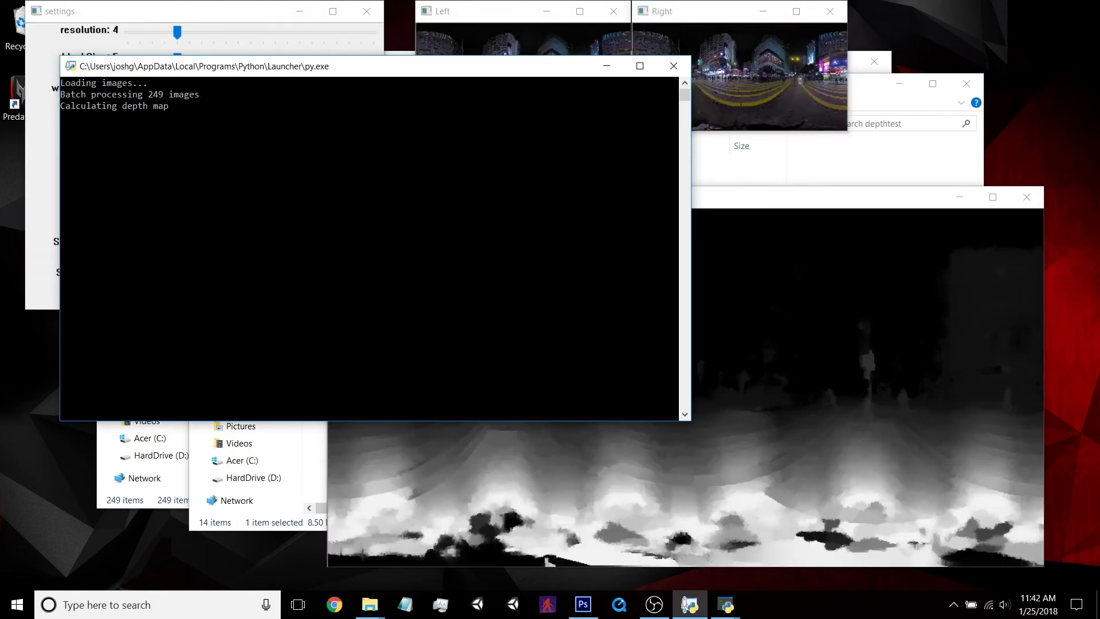
left_click(193, 12)
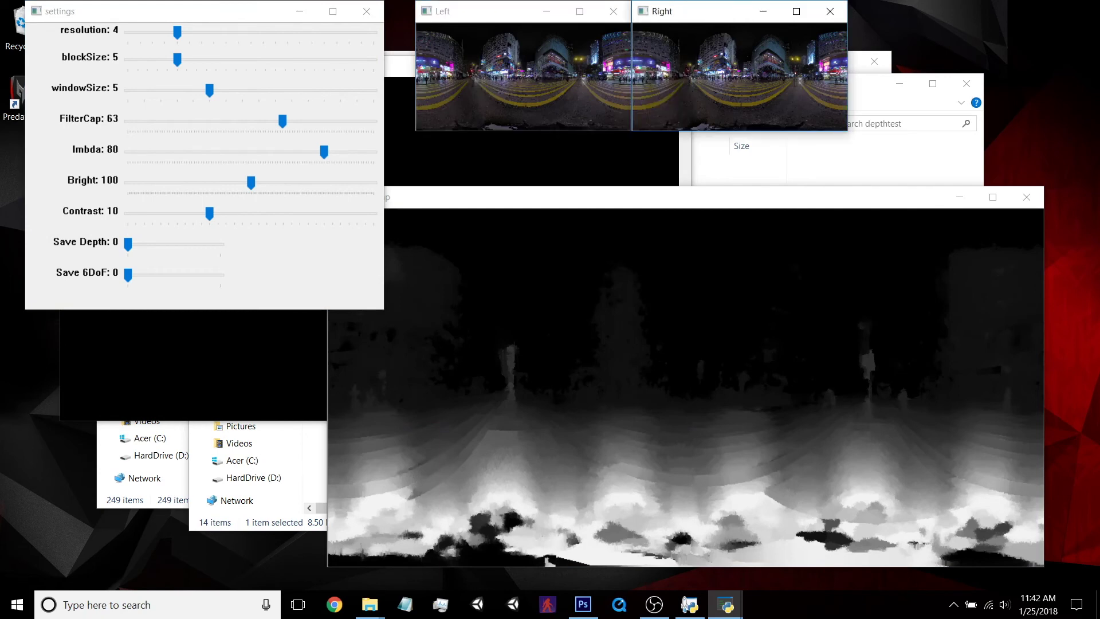
left_click(41, 15)
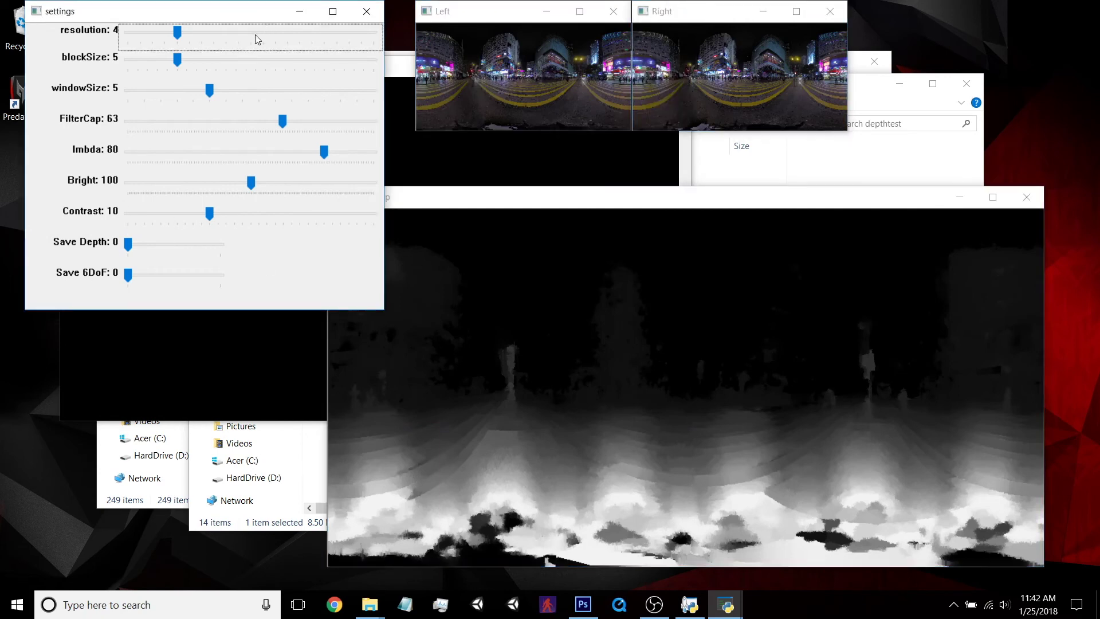
left_click(255, 36)
left_click(131, 63)
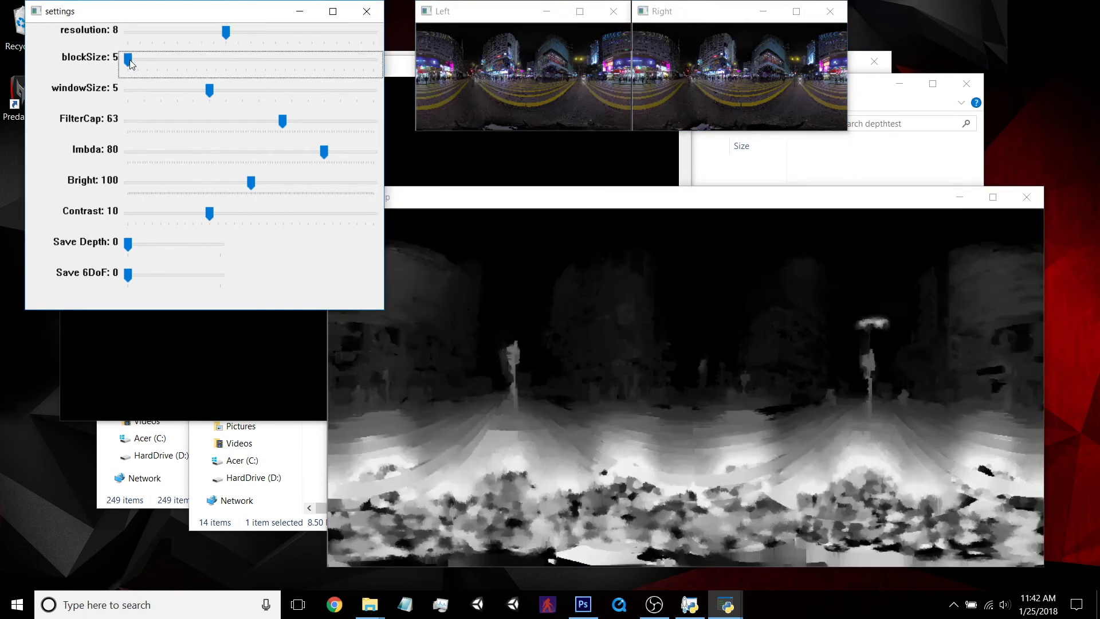
left_click(281, 31)
left_click(254, 36)
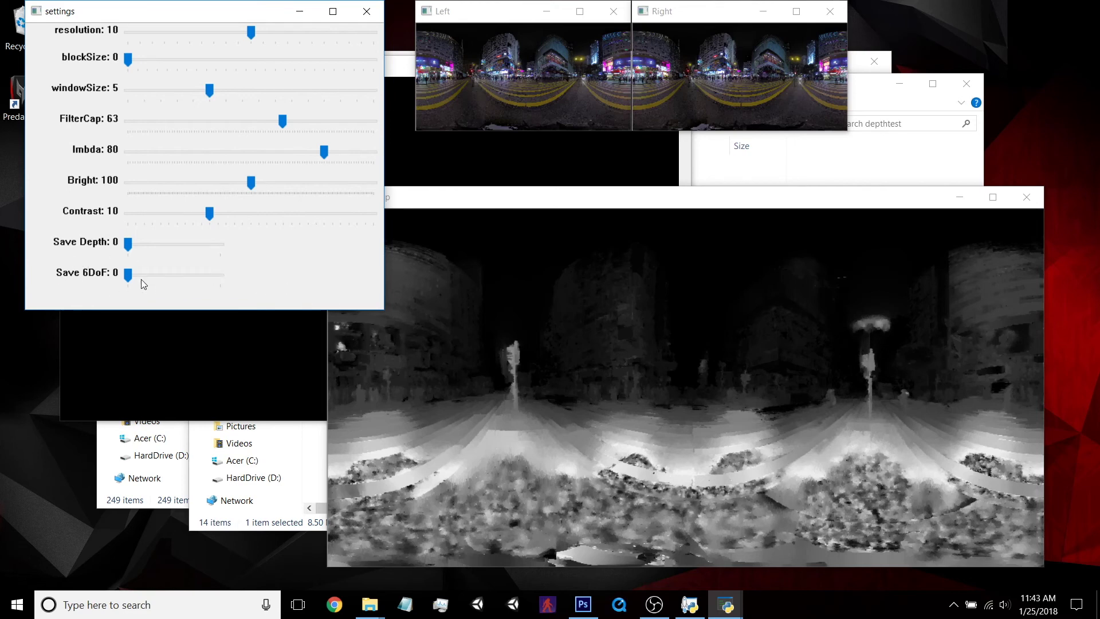
Step: Switch Save 6DoF on to begin batch-saving all 249 timelapse frames
left_click(216, 276)
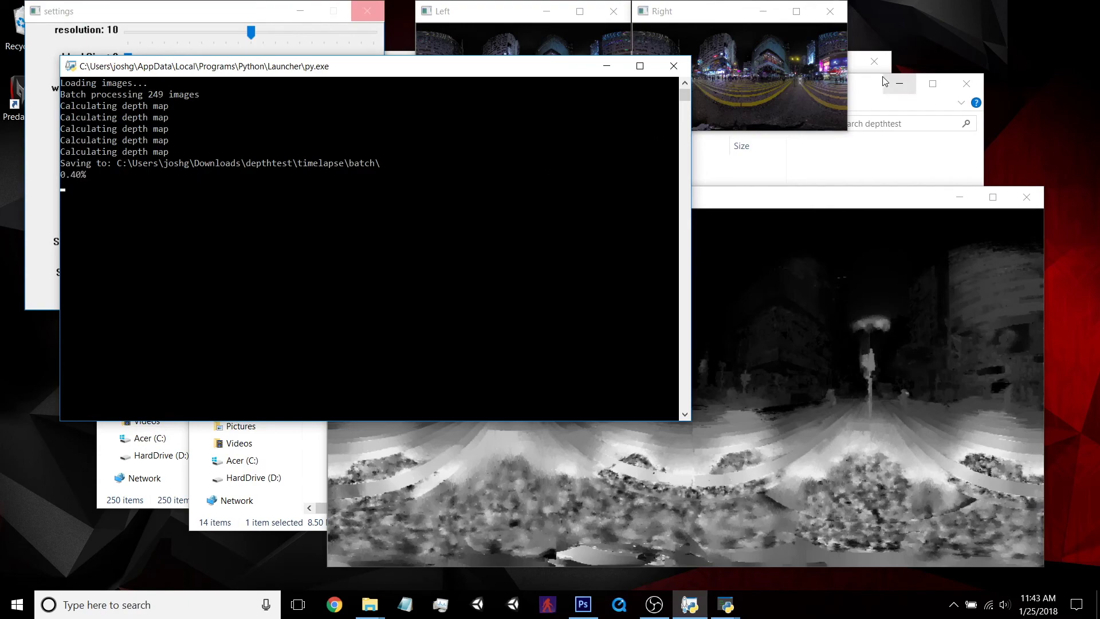
Step: Open depthtest\timelapse\batch and preview the first saved 6DoF images
left_click(868, 86)
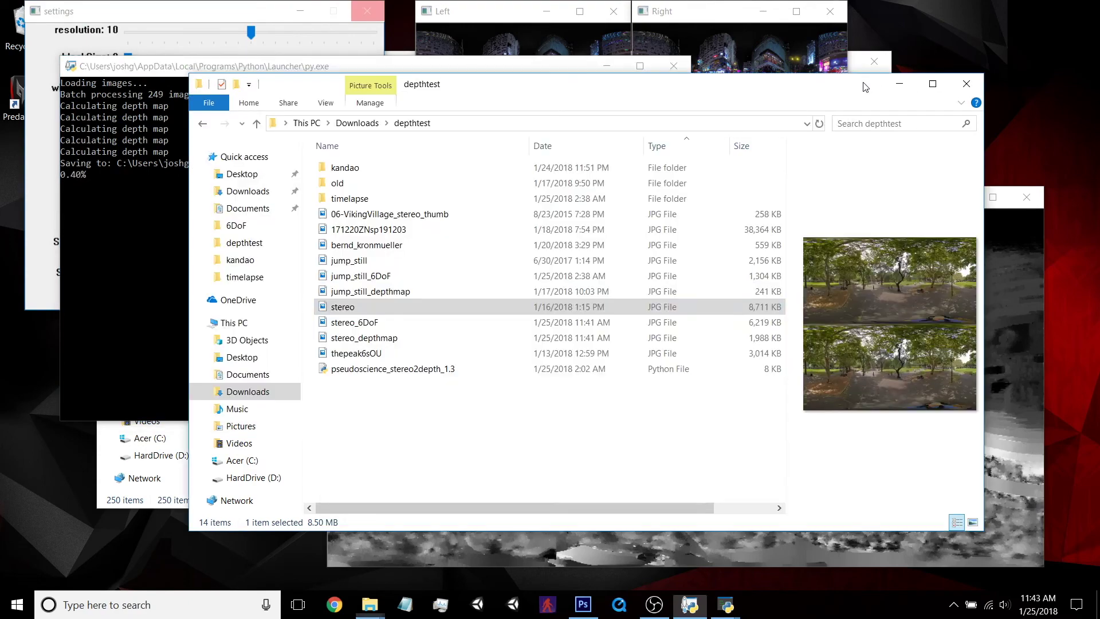
double_click(353, 199)
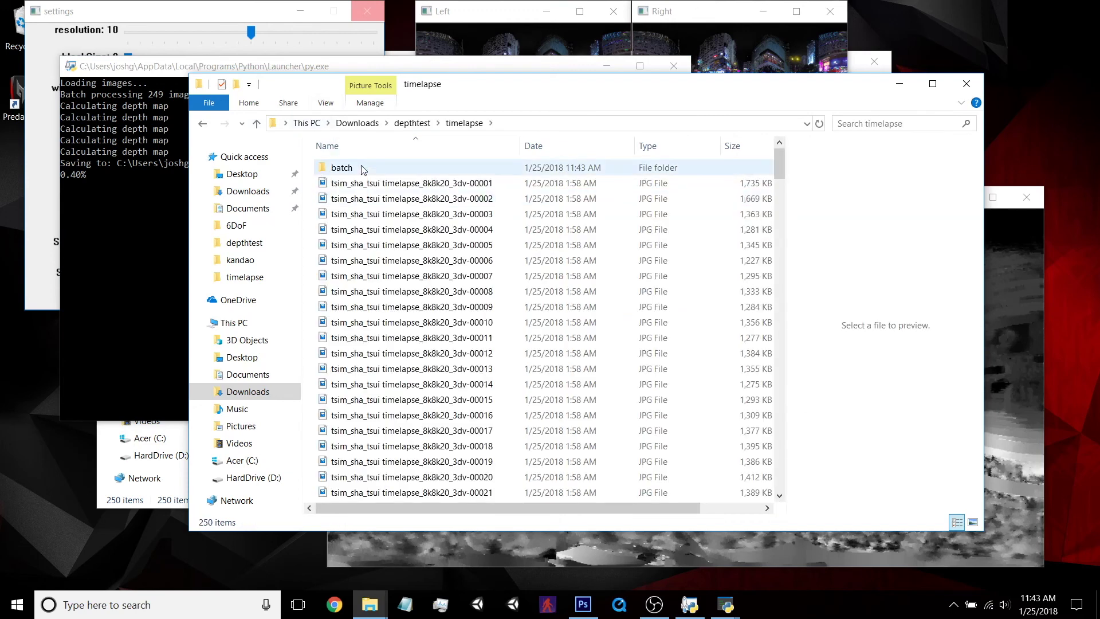
double_click(361, 168)
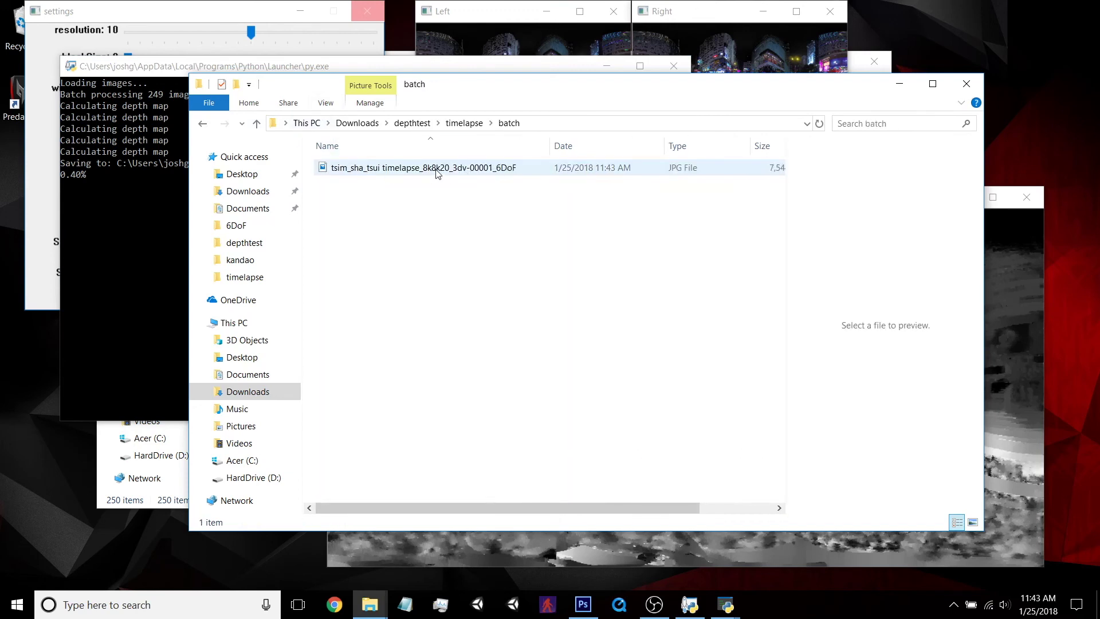
left_click(437, 169)
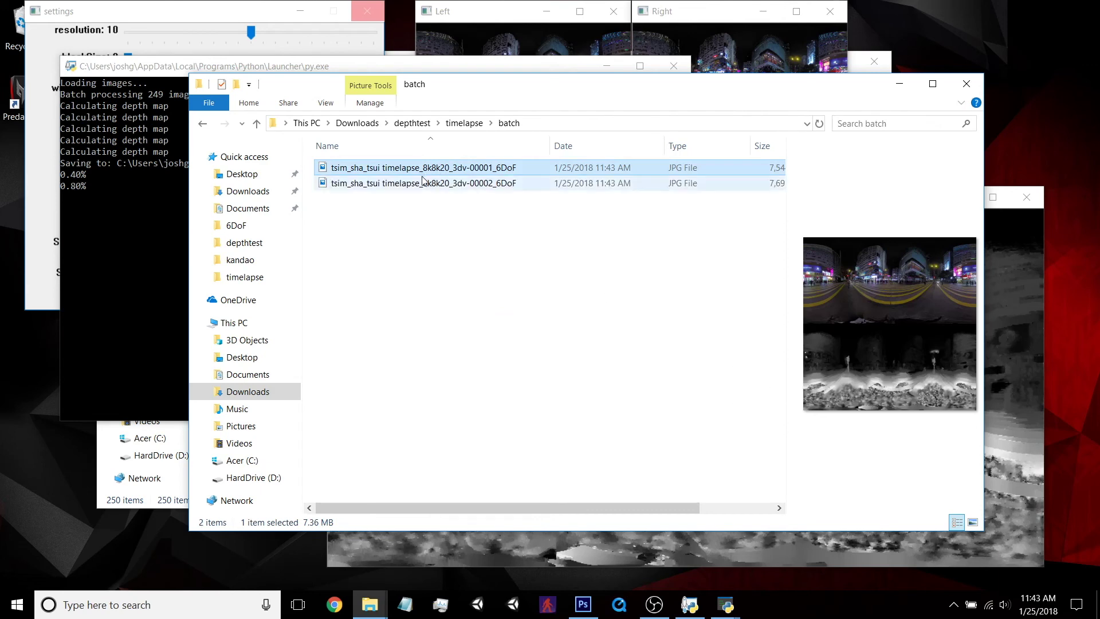
left_click(422, 180)
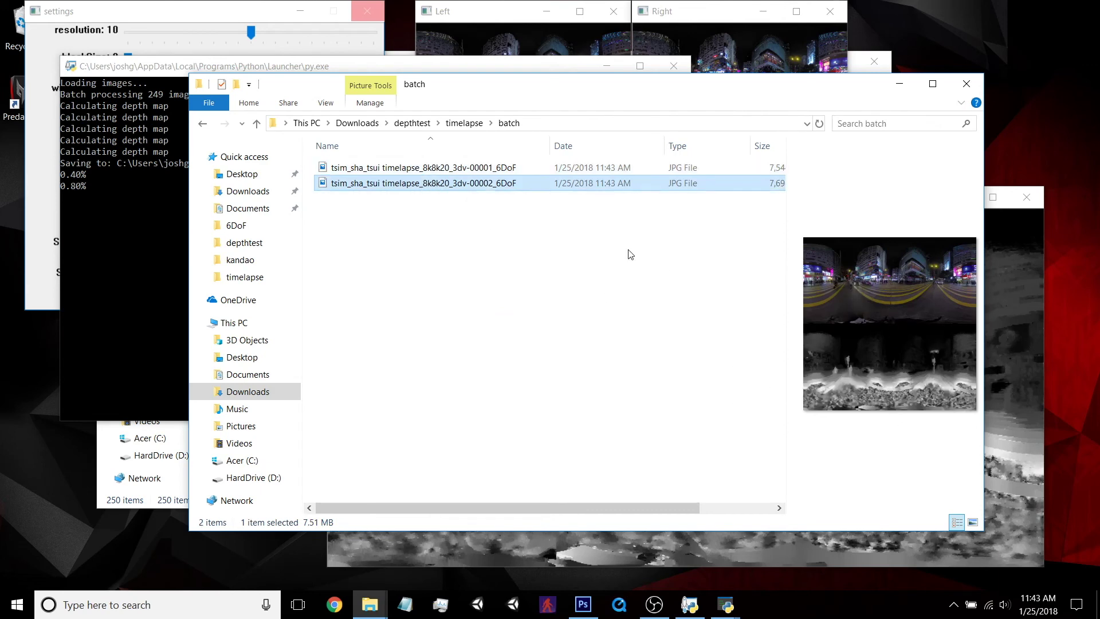
left_click(88, 198)
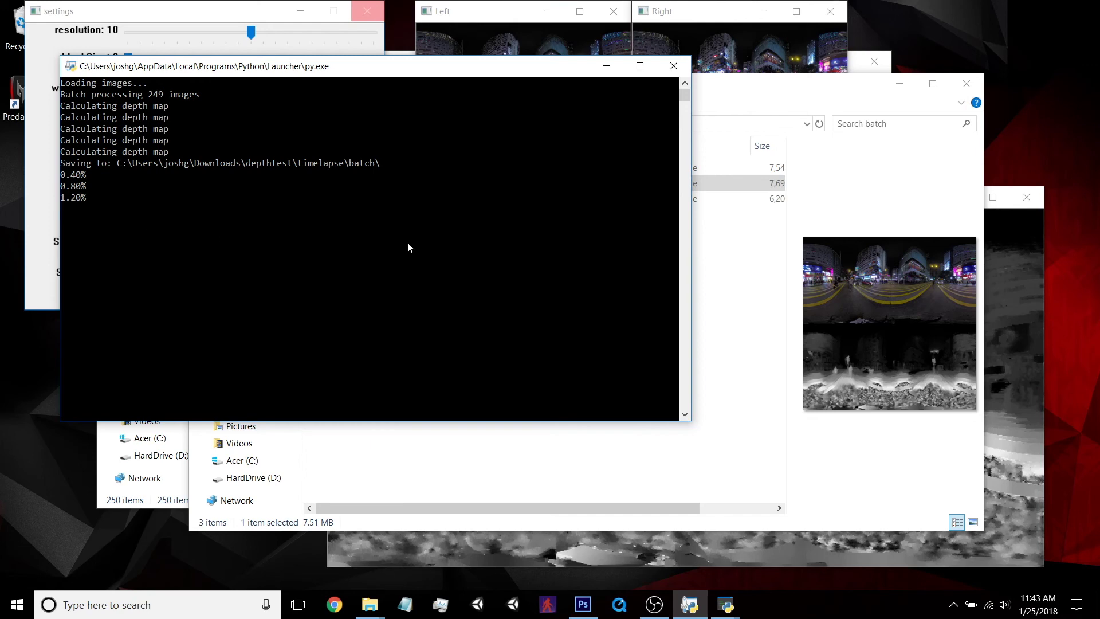
Step: Preview the newly saved 6DoF frames 00002, 00003 and 00004
left_click(757, 327)
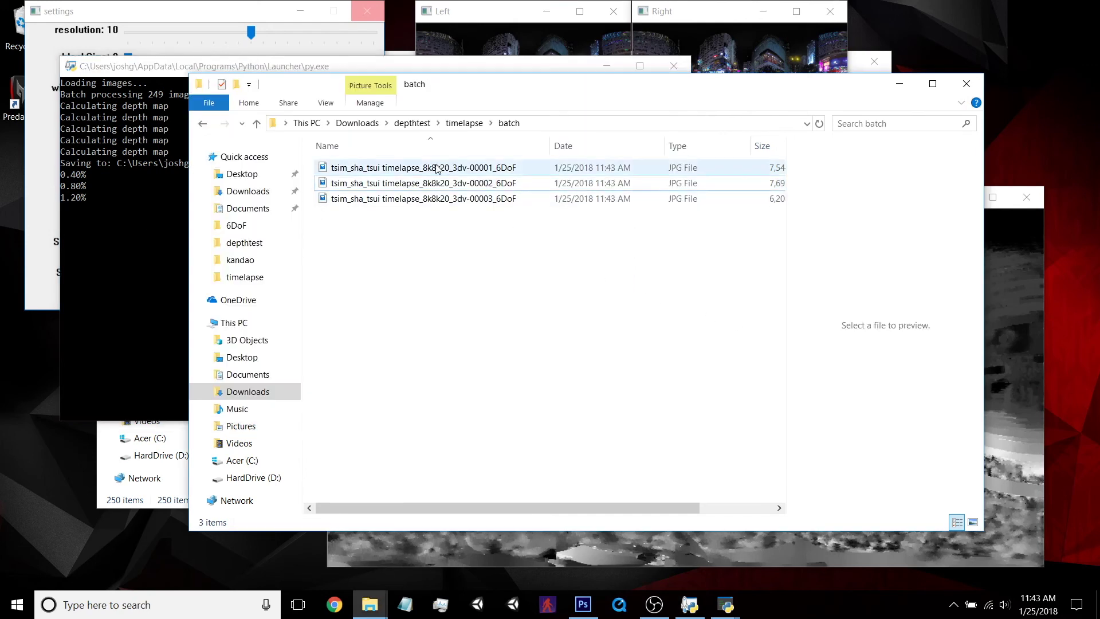
left_click(458, 182)
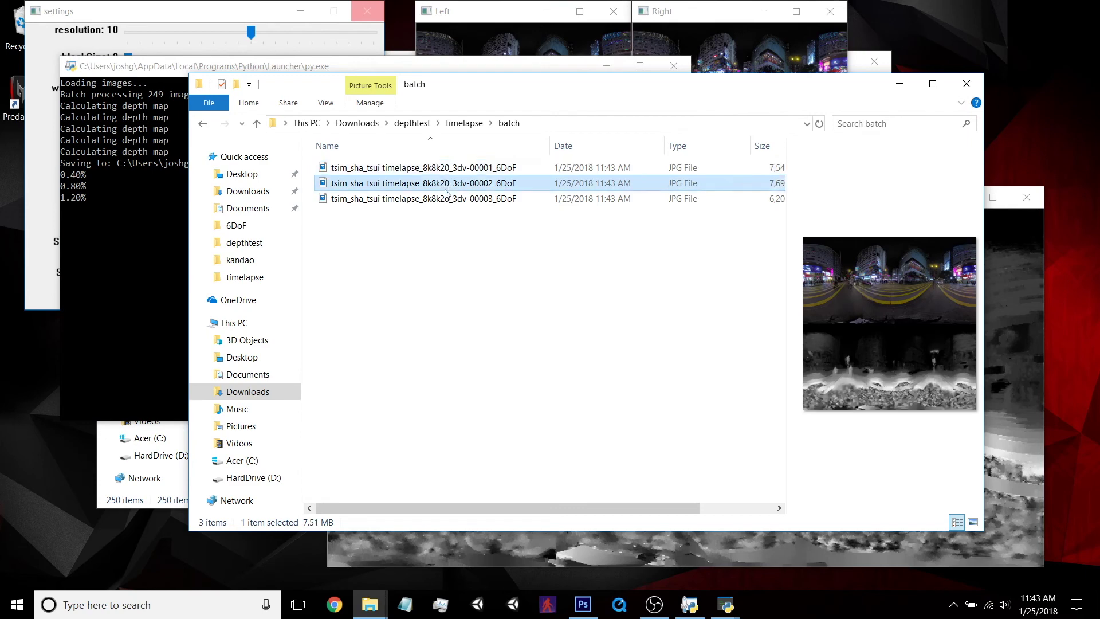
key("Down")
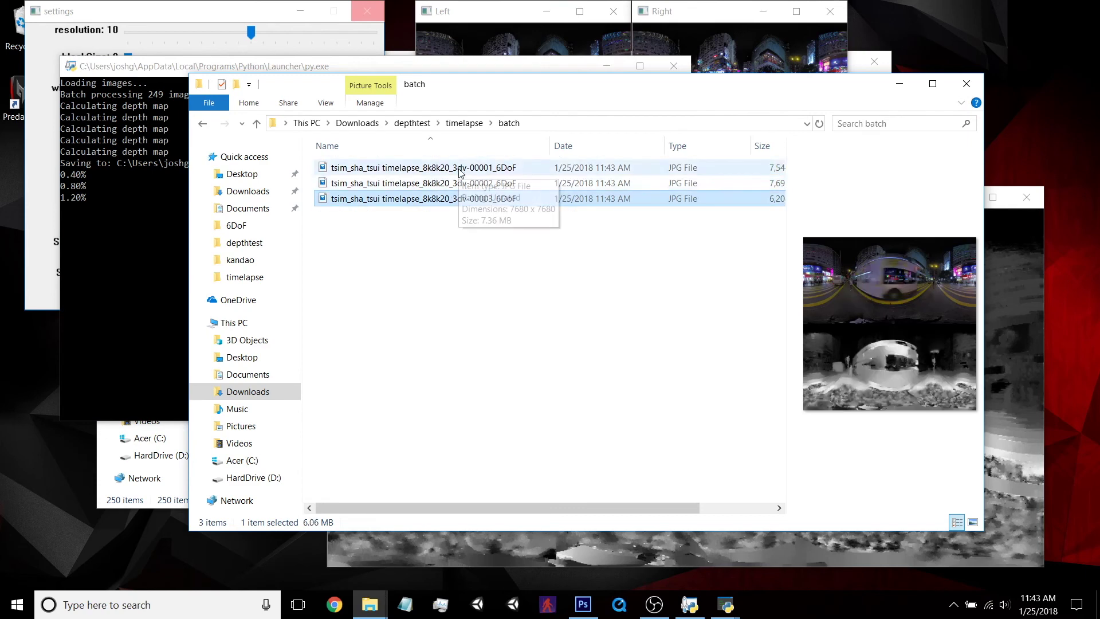
left_click(457, 184)
left_click(455, 198)
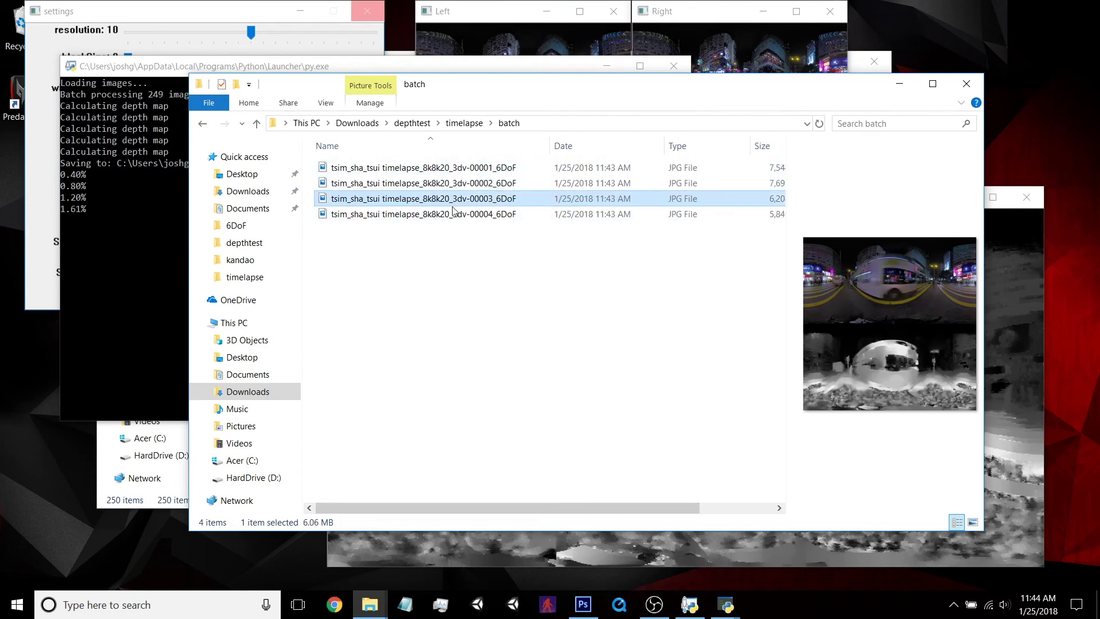
left_click(460, 214)
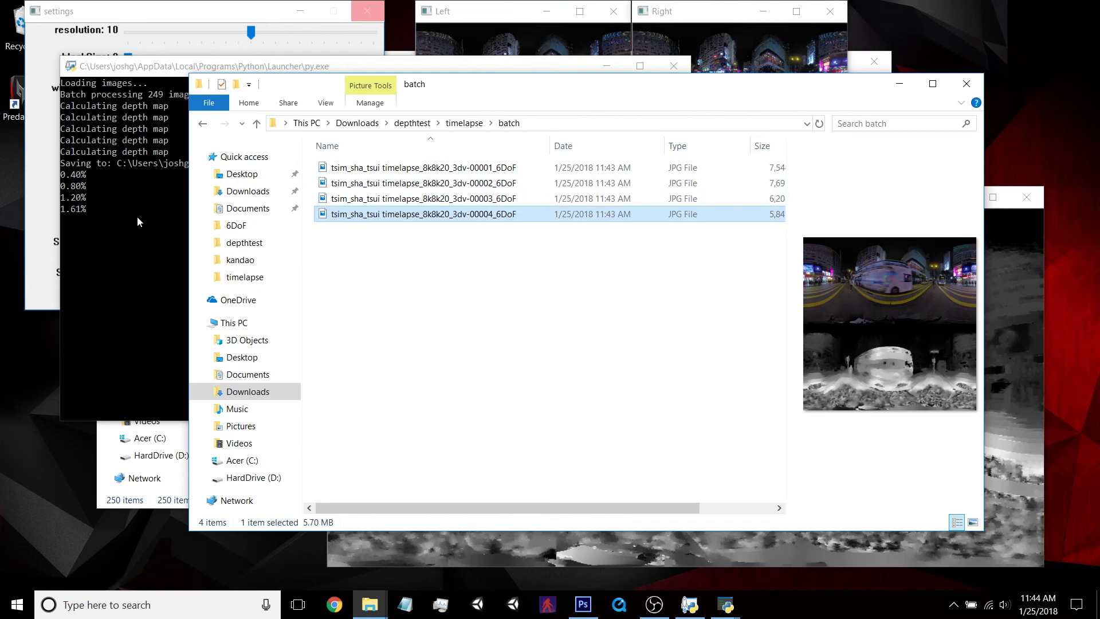
Step: Close the extra timelapse Explorer window and confirm the batch save has completed
left_click(120, 499)
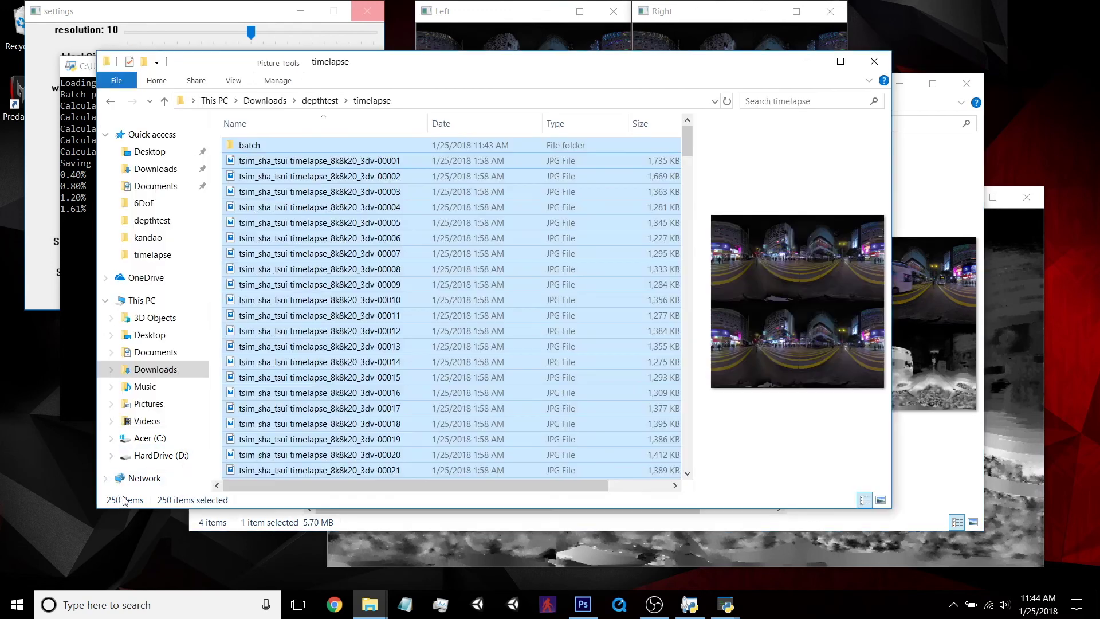
left_click(875, 60)
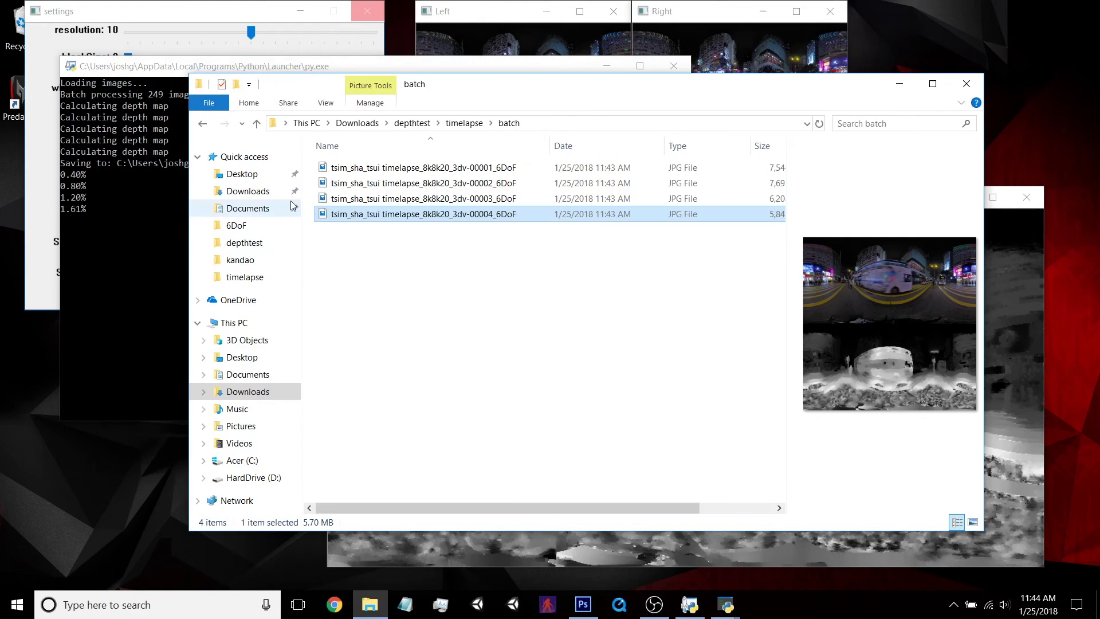
left_click(101, 289)
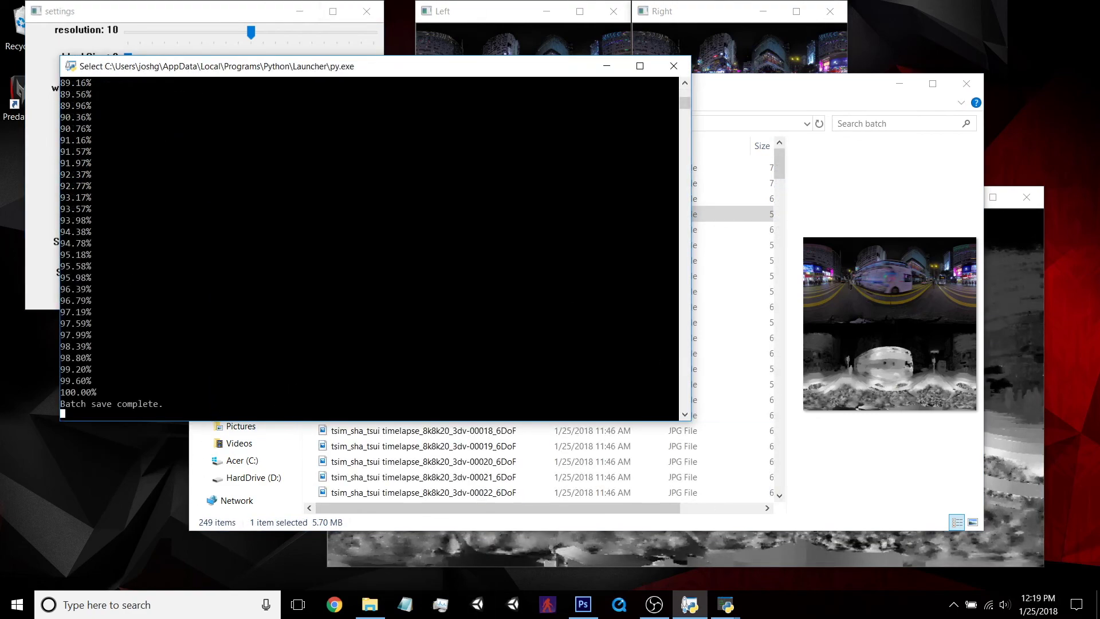
Step: Quit stereo2depth and step through batch frames 00001 to 00012 in the preview pane
left_click(483, 45)
key("Escape")
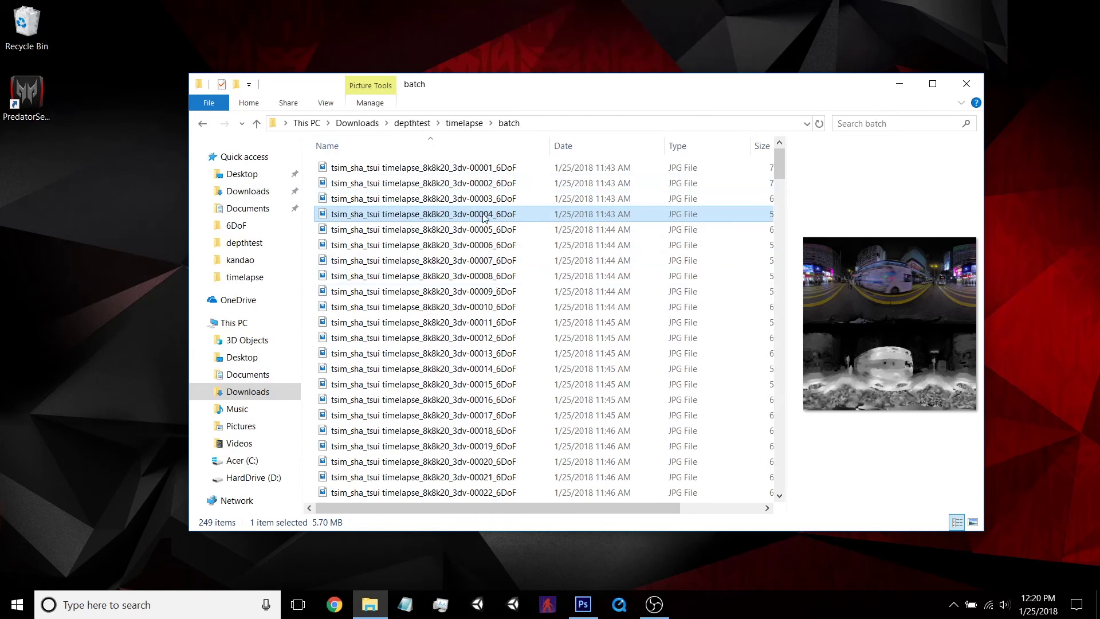
left_click(456, 171)
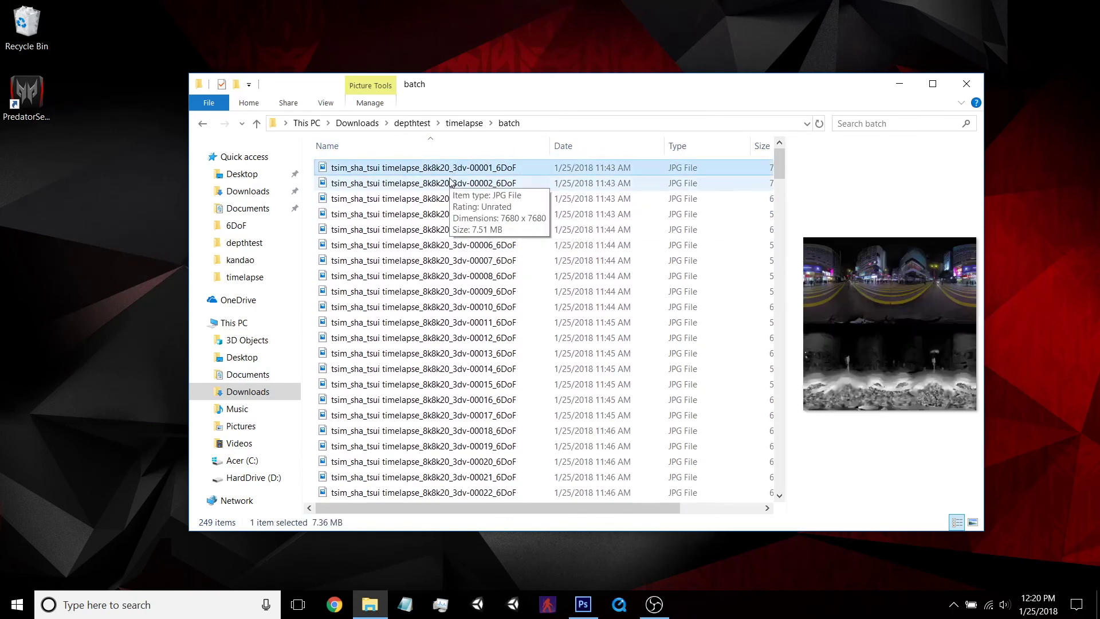
key("Down")
key("Down")
key("Down")
key("Down")
key("Down")
key("Down")
key("Down")
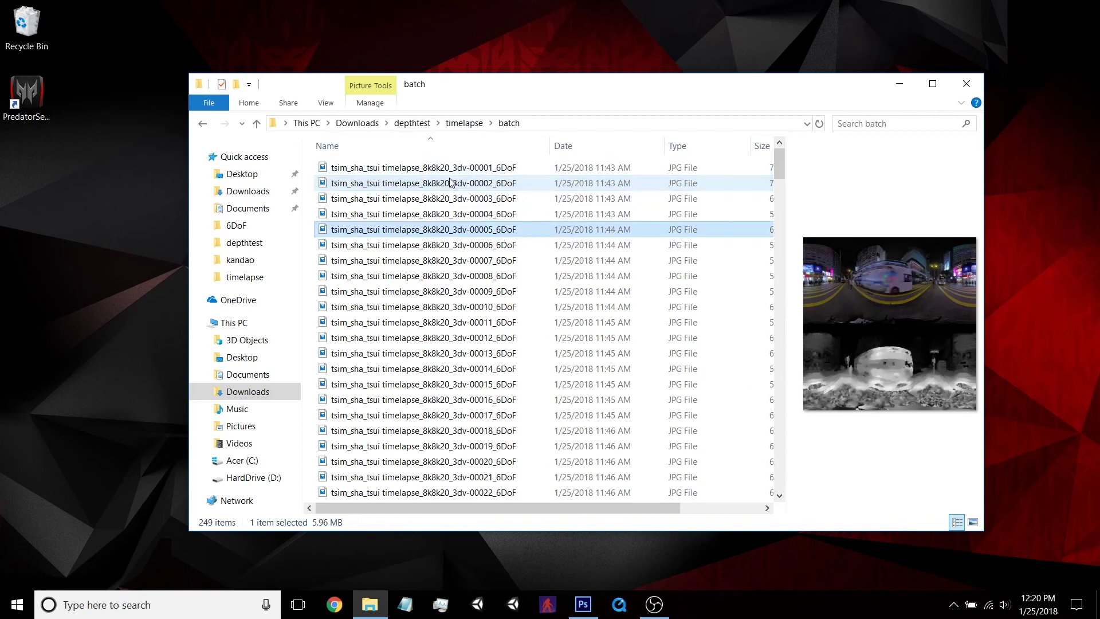
key("Down")
key("Down")
key("Down")
key("Down")
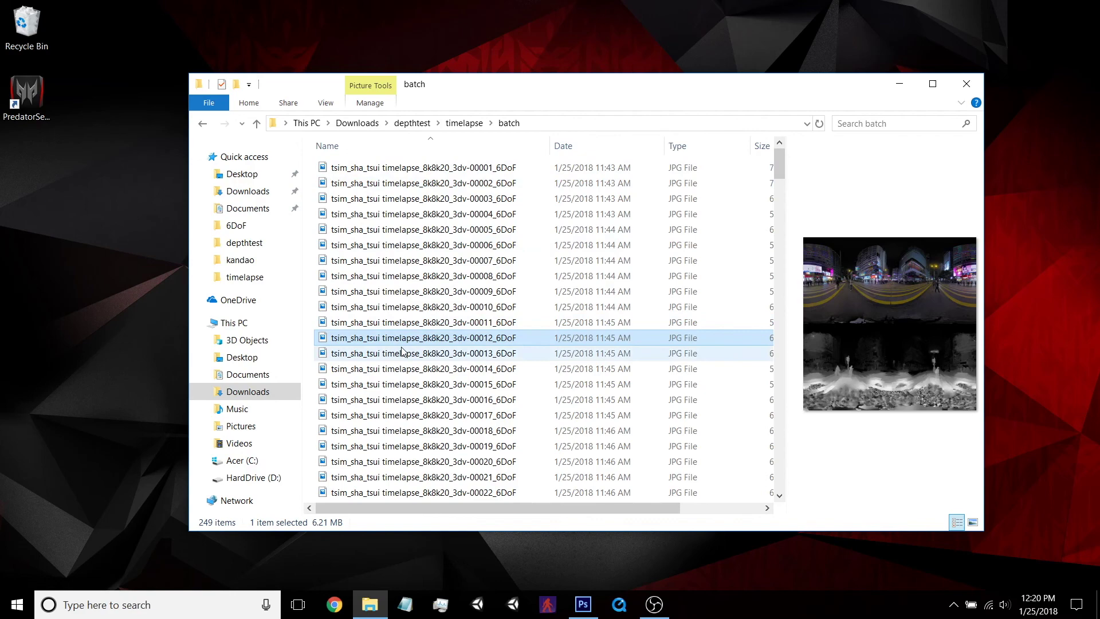
Step: Open frame 00011 in Photos, confirm 7680 x 7680 at 5.2 MB, then close it
left_click(415, 327)
double_click(415, 330)
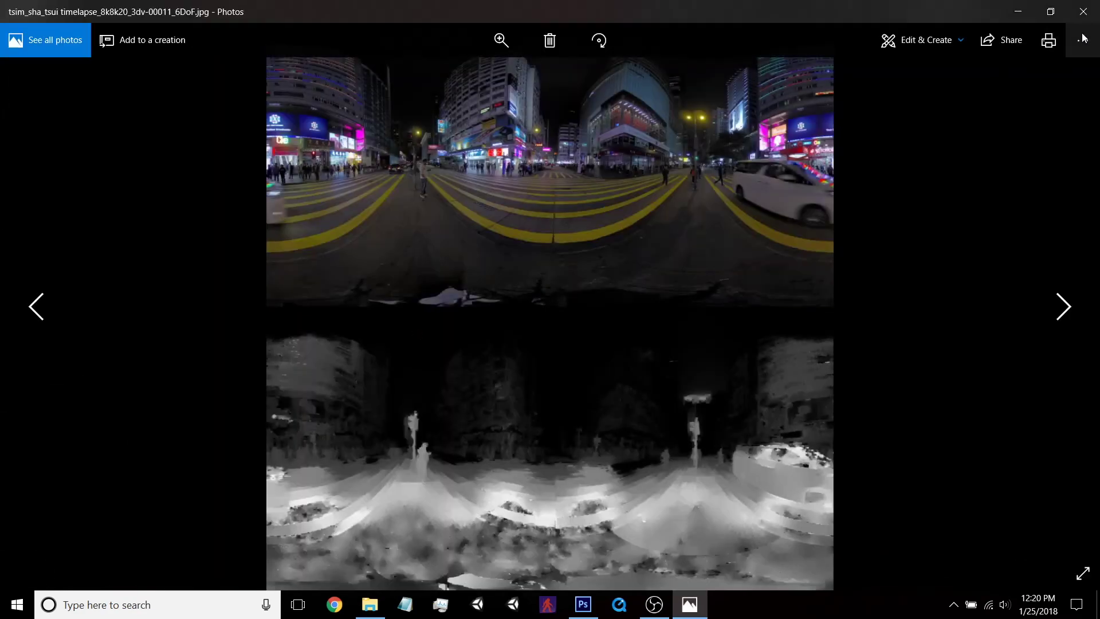
left_click(1083, 39)
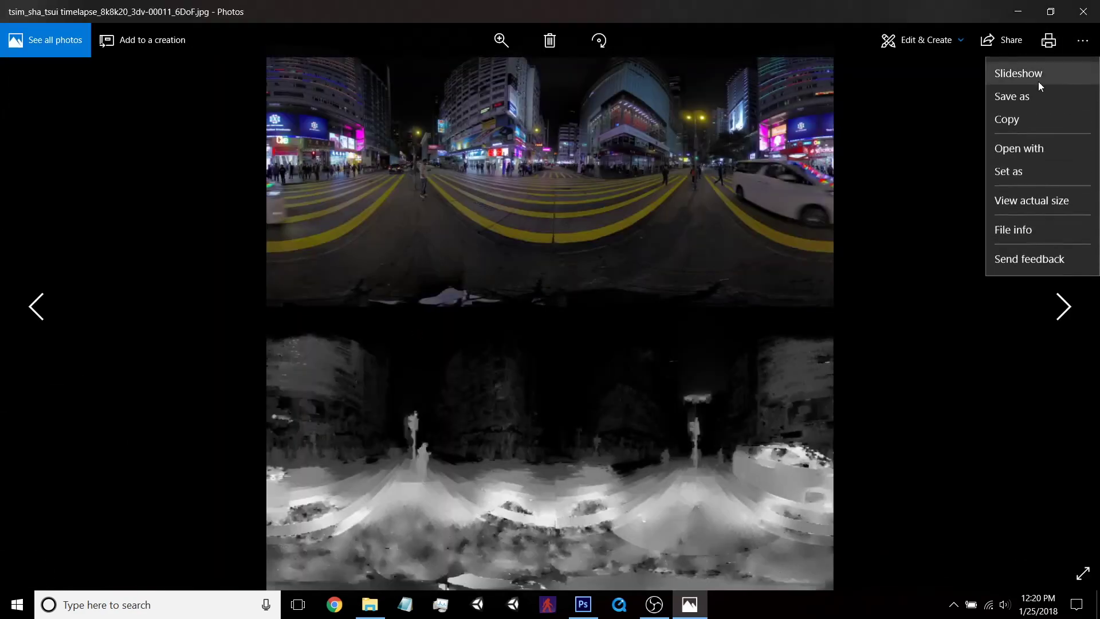
left_click(1026, 232)
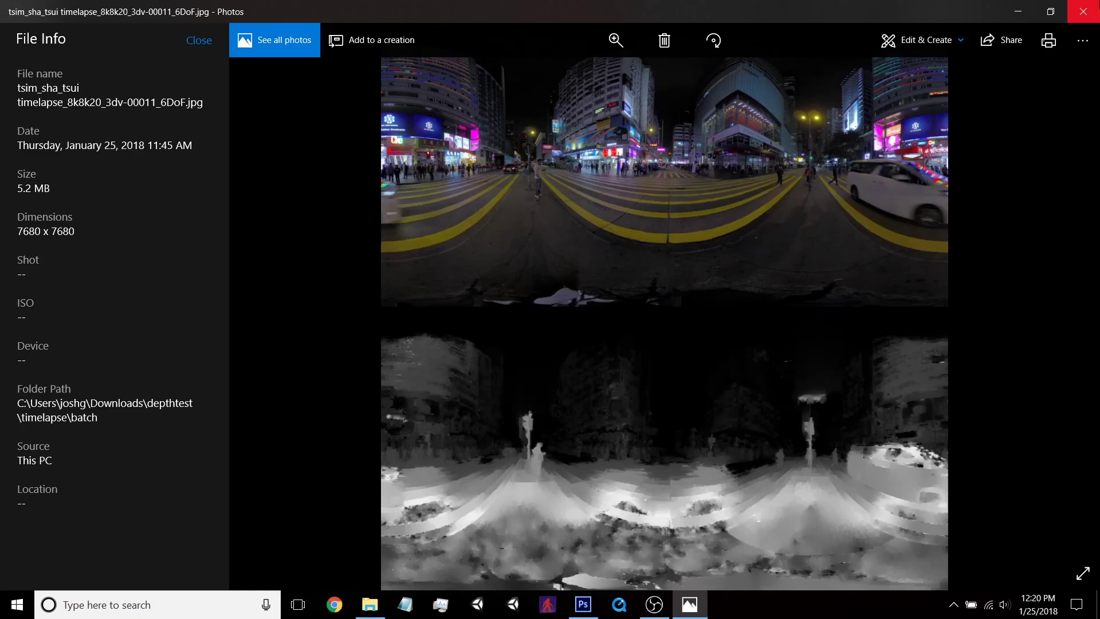
right_click(1083, 12)
left_click(1014, 81)
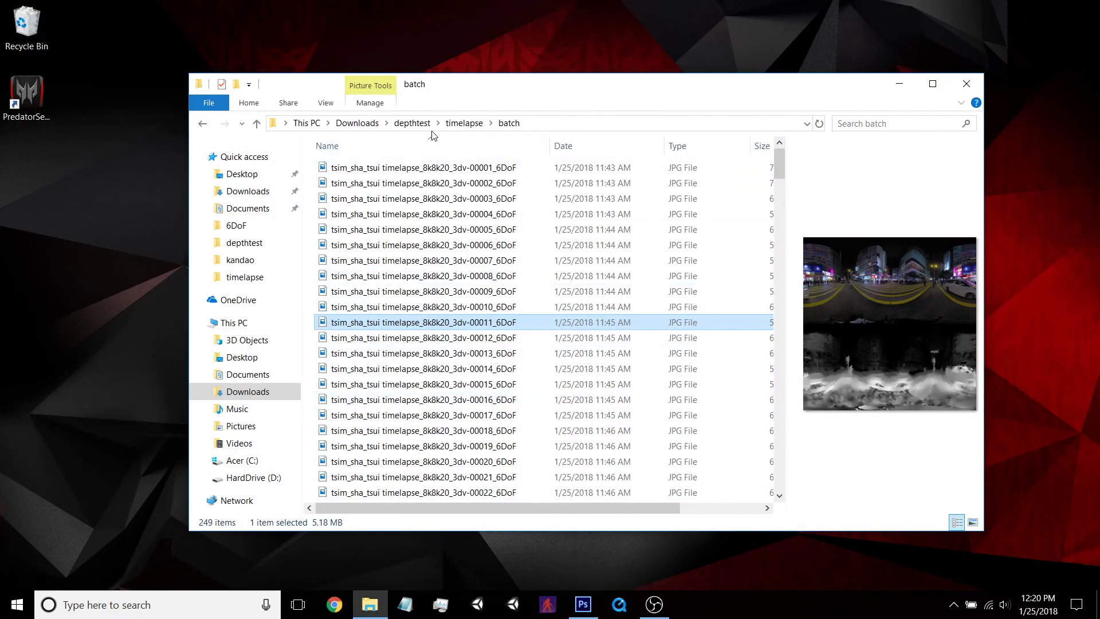
Step: Play batch_0.mp4 from Documents\6DoF maximized in VLC, then close VLC
left_click(231, 226)
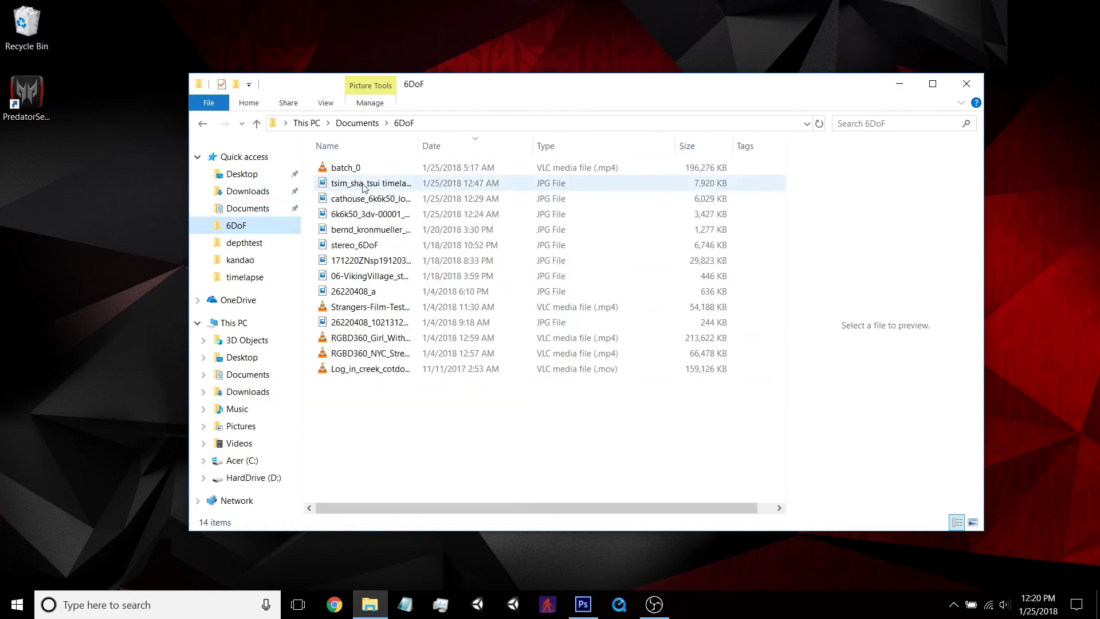
left_click(334, 171)
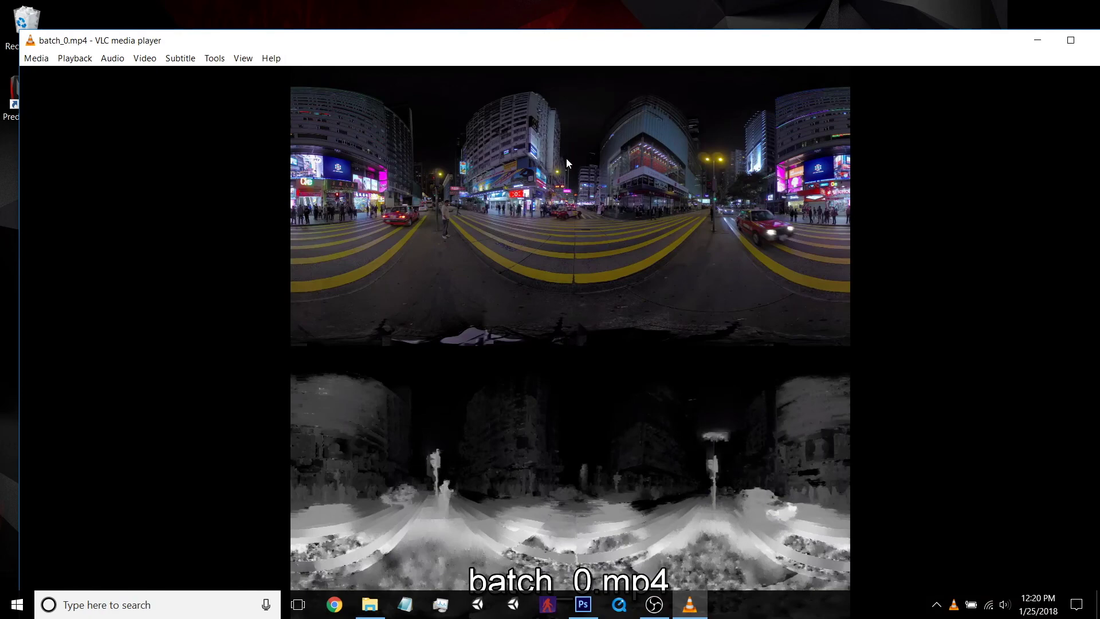
left_click_drag(467, 40, 448, 3)
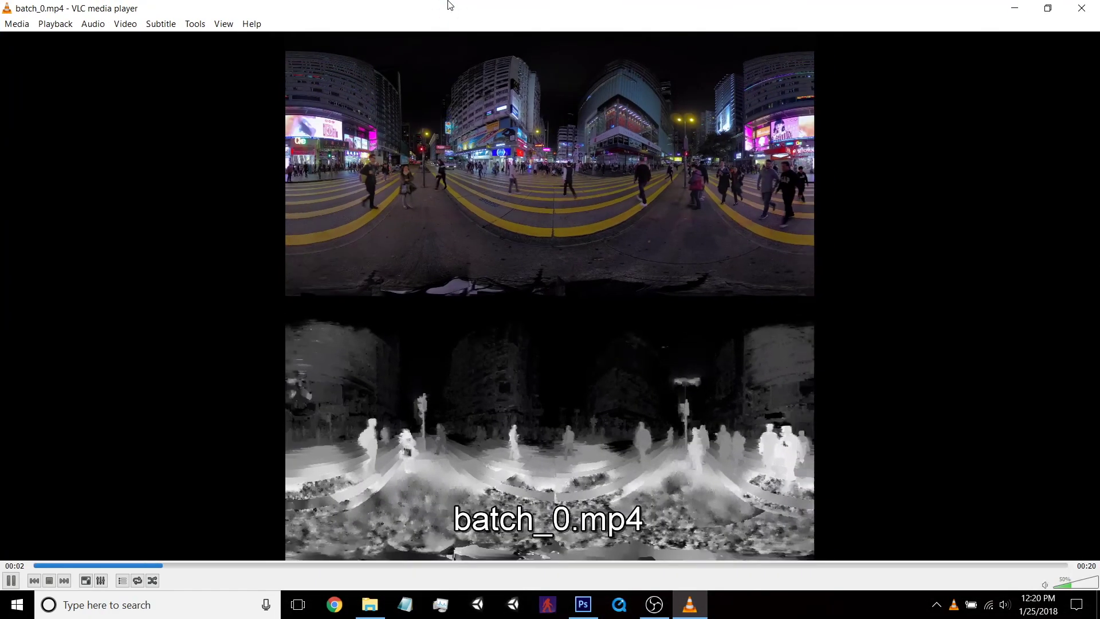
key("alt+F4")
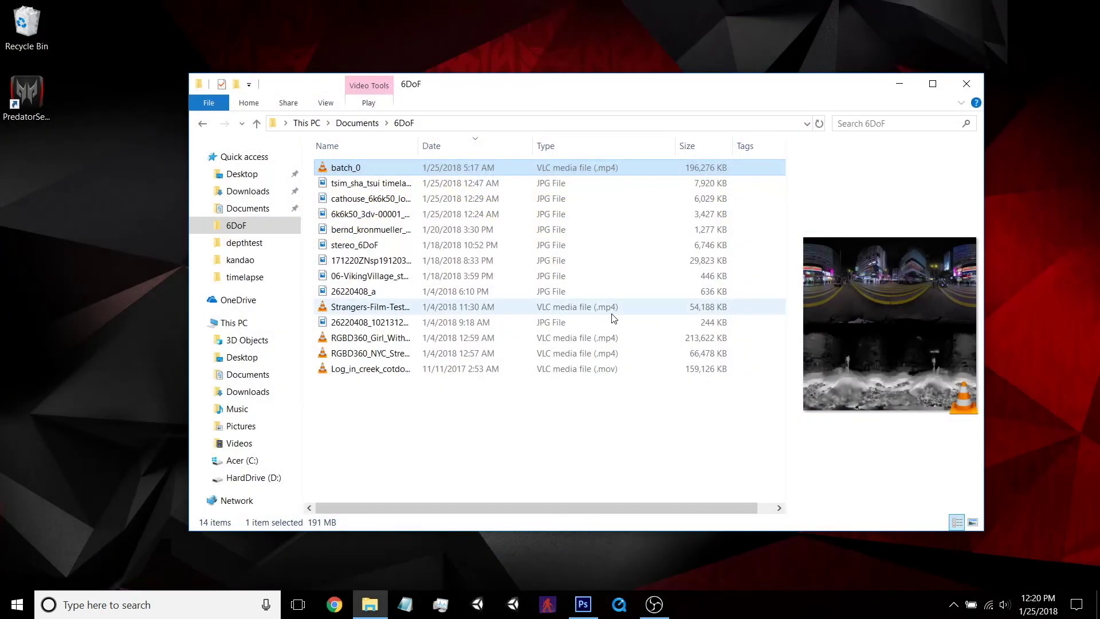
Step: Start the 6DoF Viewer with its default display settings and load batch_0.mp4
left_click(548, 607)
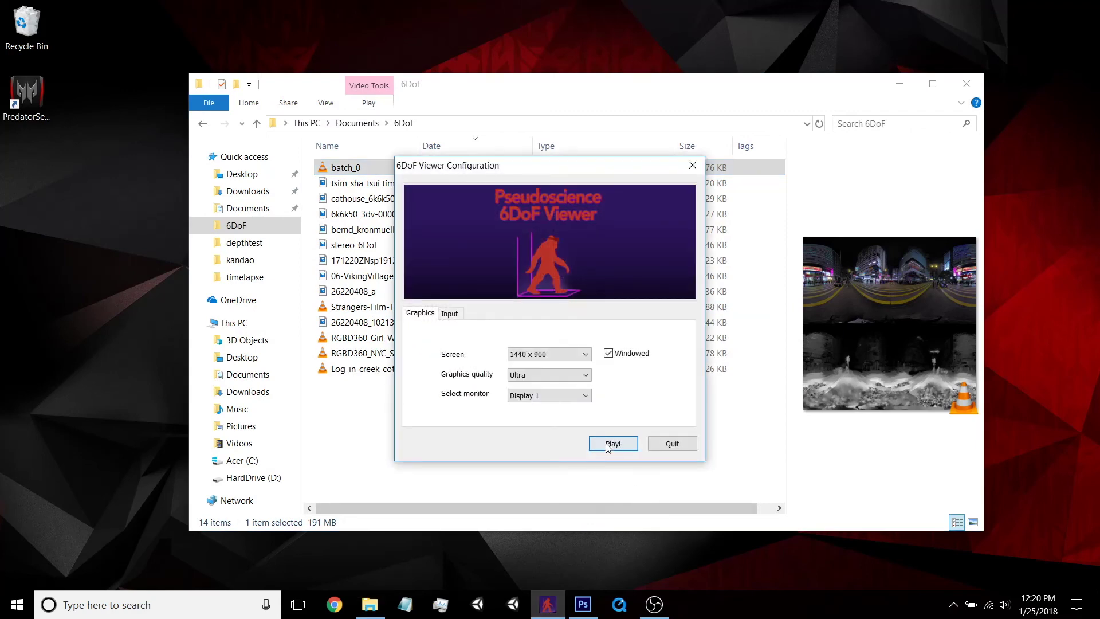
left_click(609, 447)
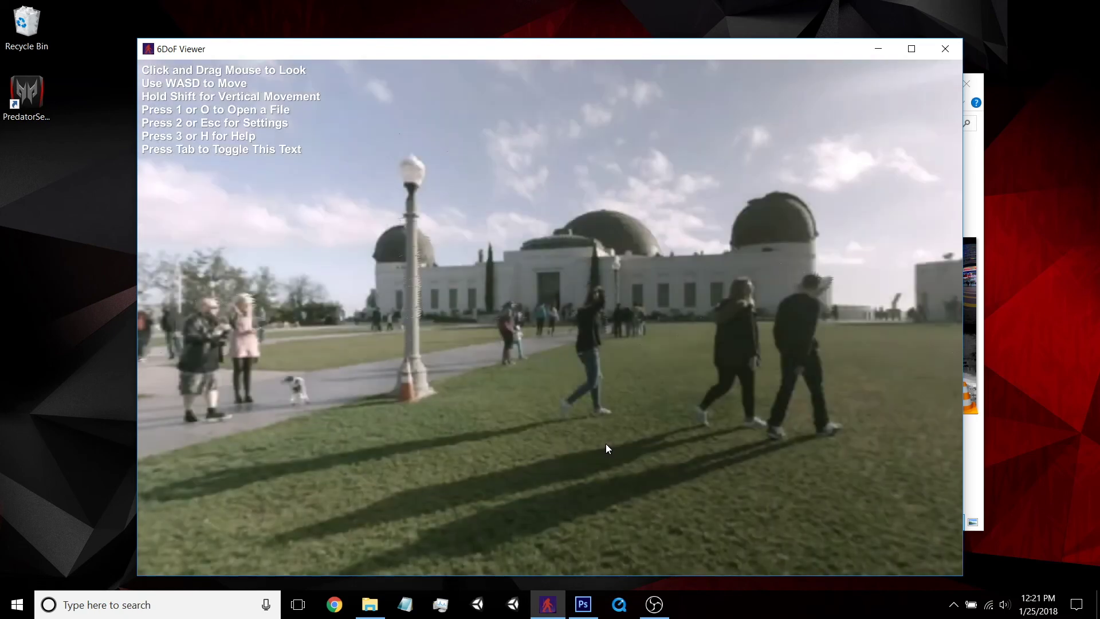
key("o")
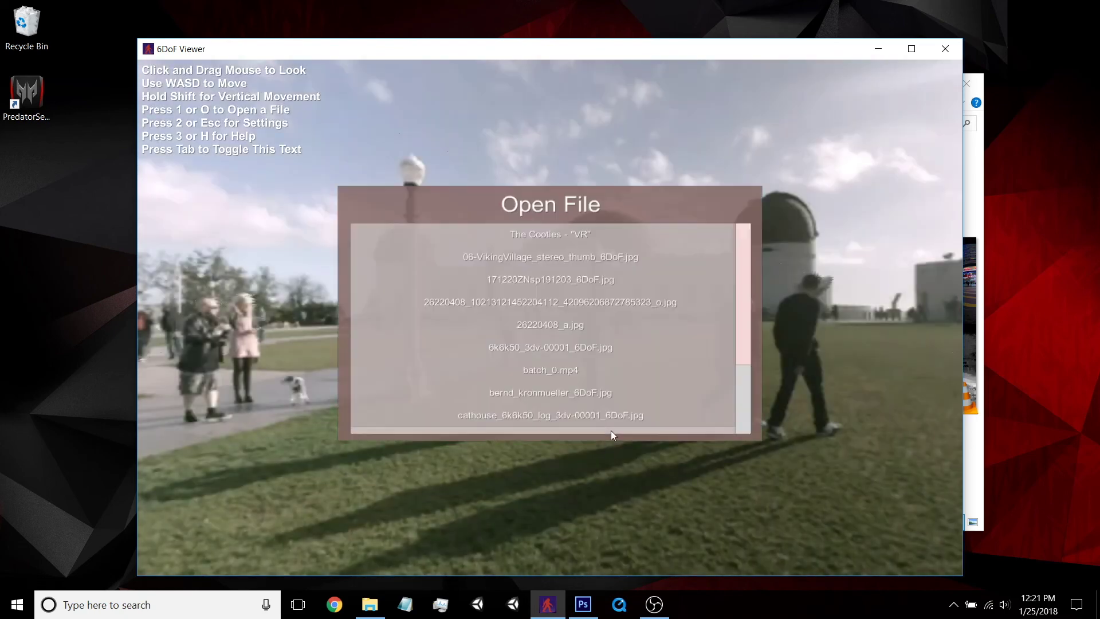
left_click(543, 367)
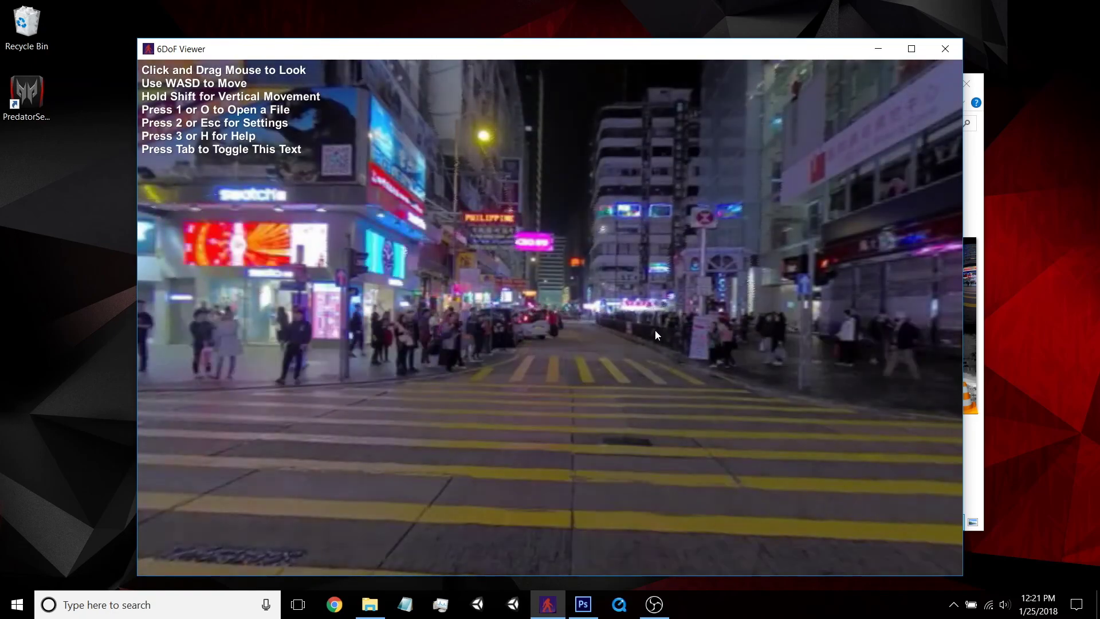
Step: Turn the view to look around the Hong Kong night street timelapse
left_click_drag(656, 329, 465, 321)
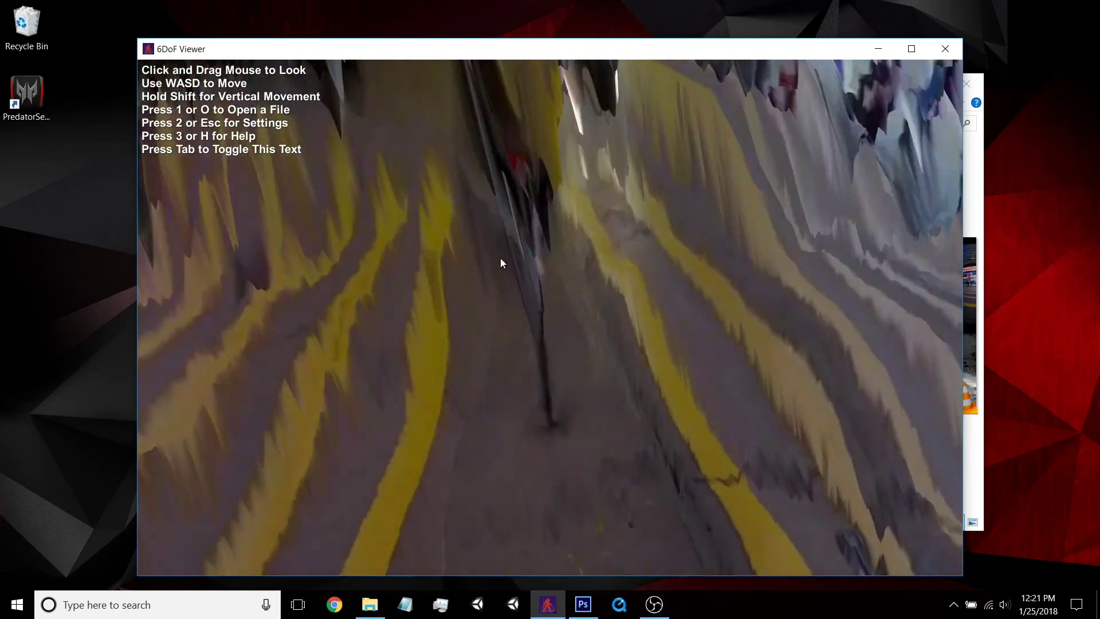
Step: Switch the viewer's Render Type from Displacement to Point Cloud
key("1")
key("2")
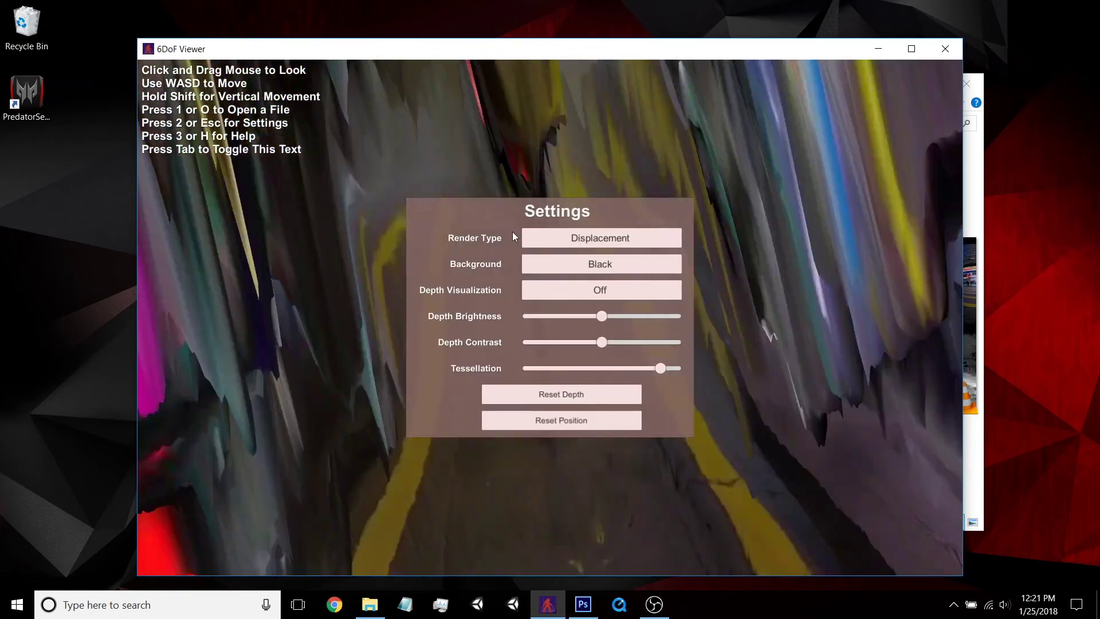
left_click(571, 238)
left_click(583, 266)
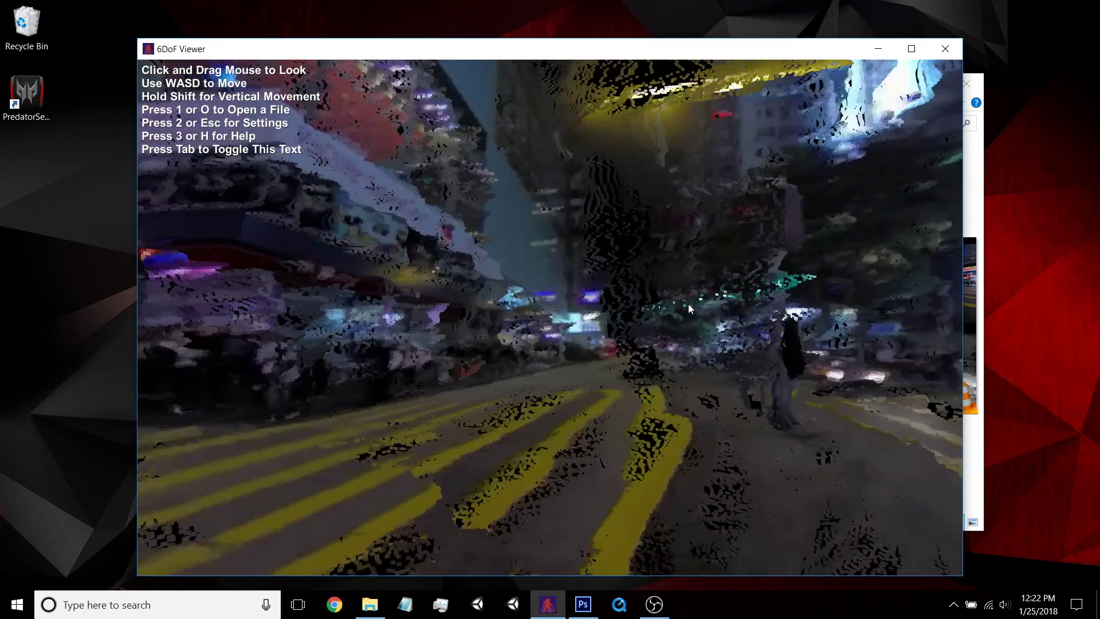
Step: Set Depth Visualization to On (Displaced) and hide the on-screen help text
key("Escape")
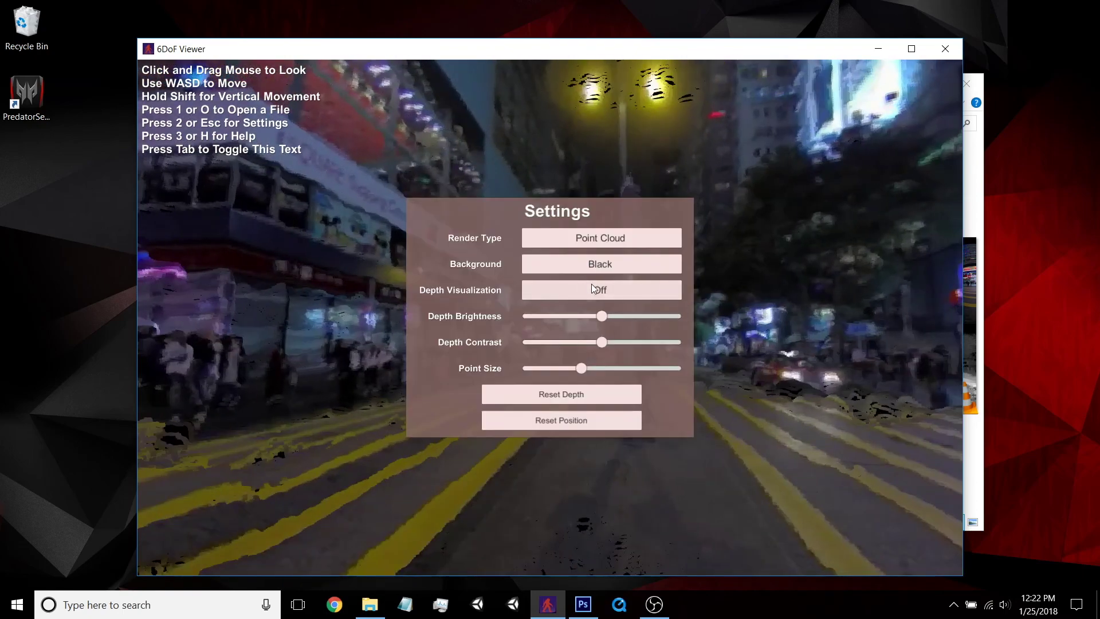
left_click(602, 330)
key("Escape")
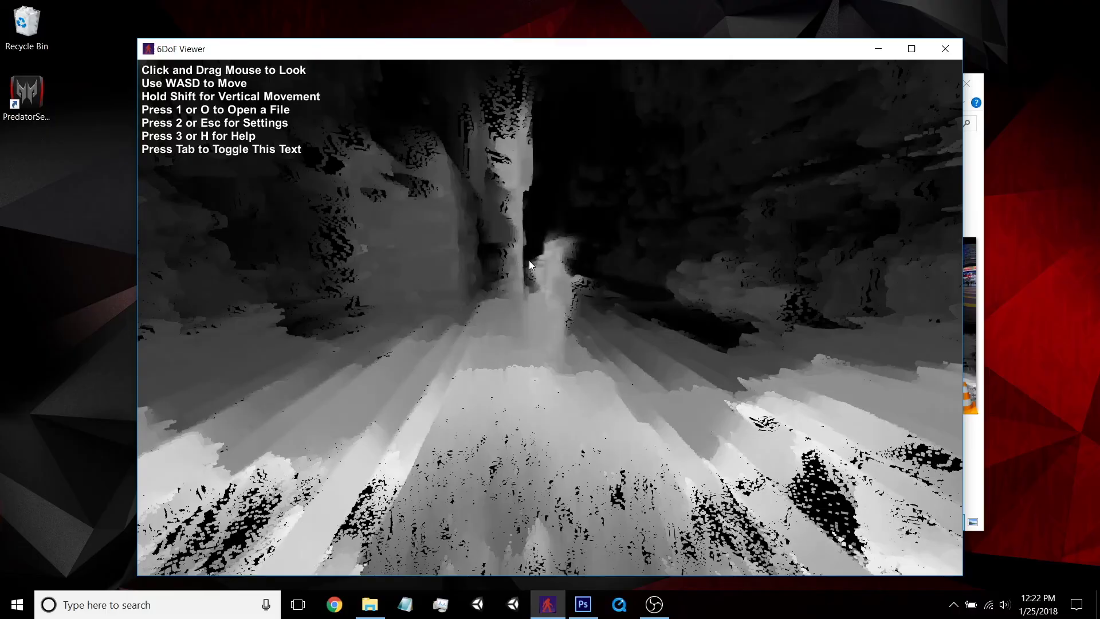
key("Tab")
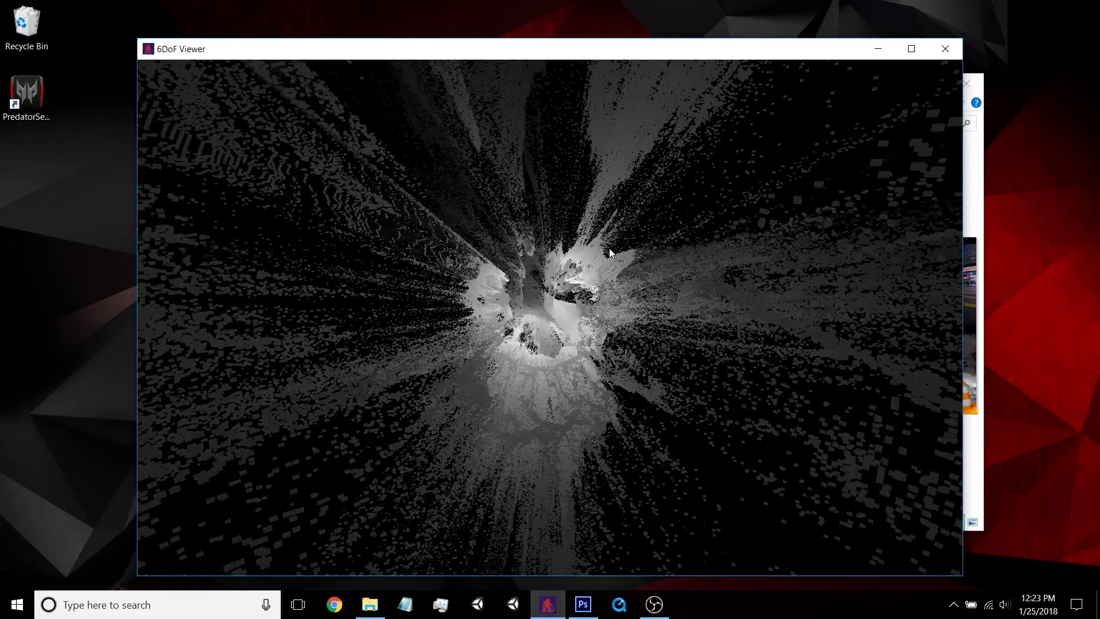
key("Escape")
Step: Set Depth Visualization to Off to restore the full-colour point cloud
left_click(570, 291)
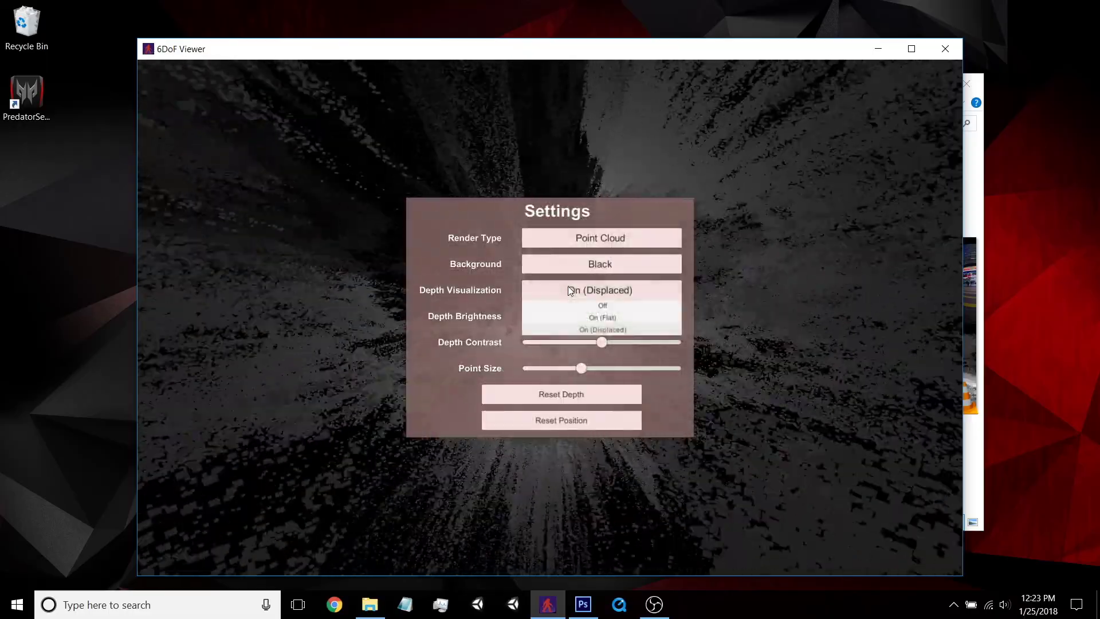
left_click(593, 307)
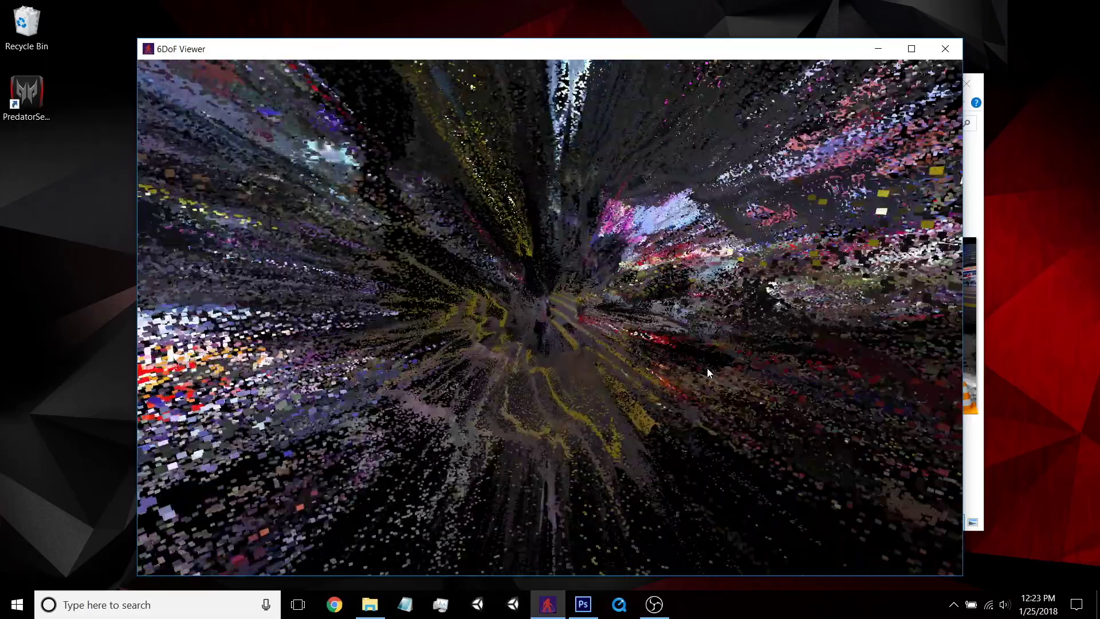